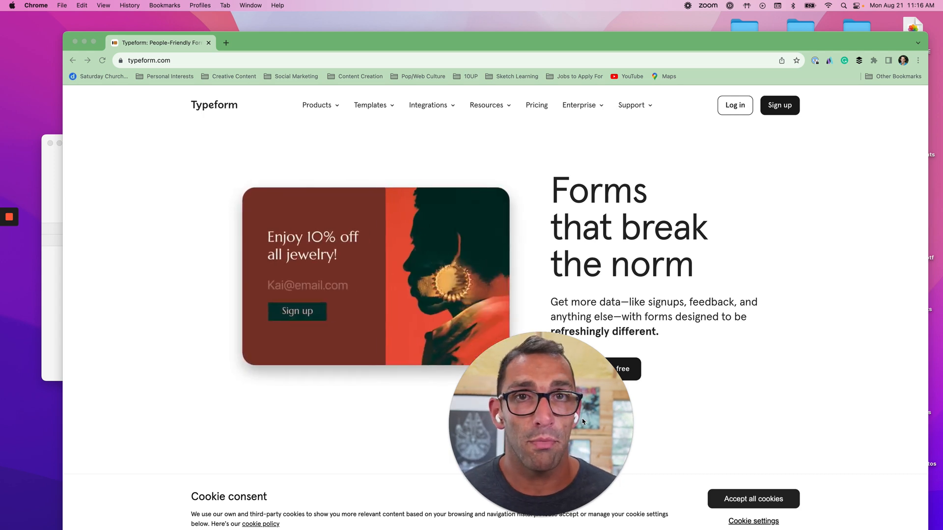
Open Typeform's sign-up page and register with Google, using the third listed account.
{"action": "left_click_drag", "start_coordinate": [598, 436], "coordinate": [642, 436]}
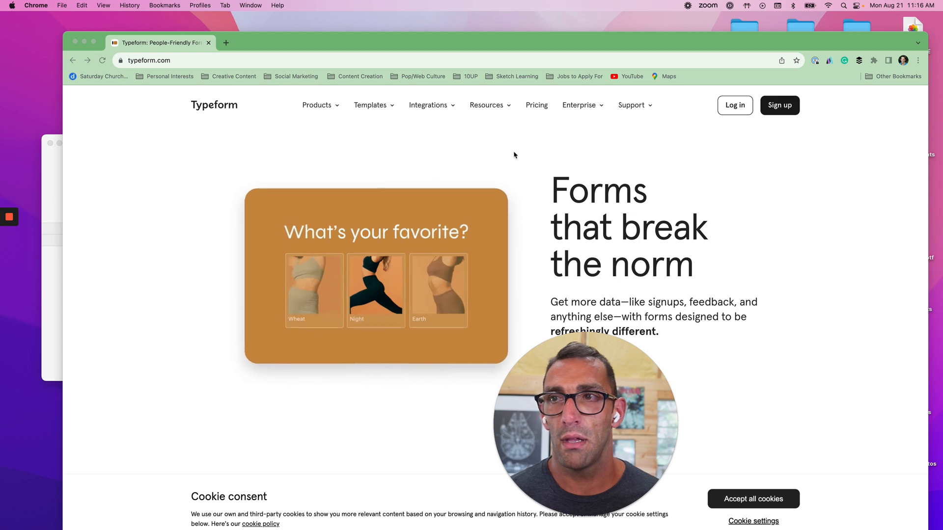
{"action": "left_click", "coordinate": [792, 105]}
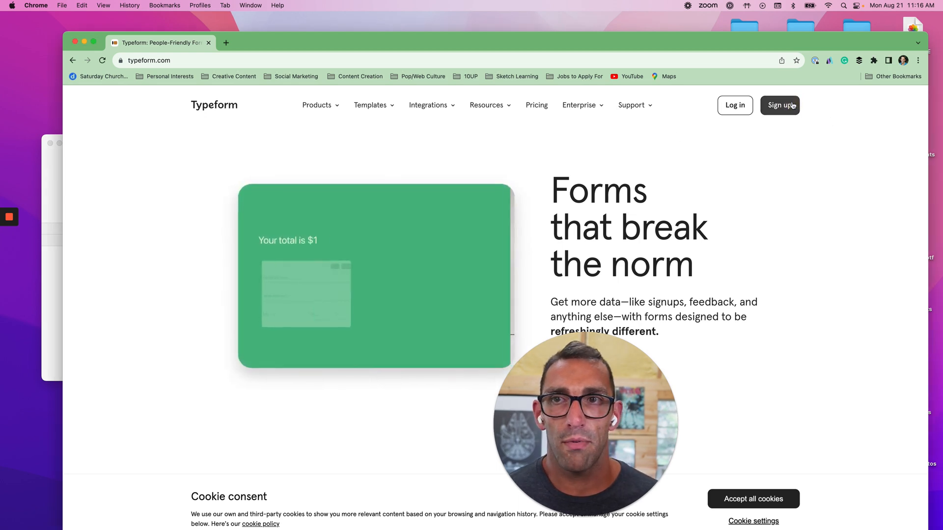
{"action": "left_click", "coordinate": [791, 105]}
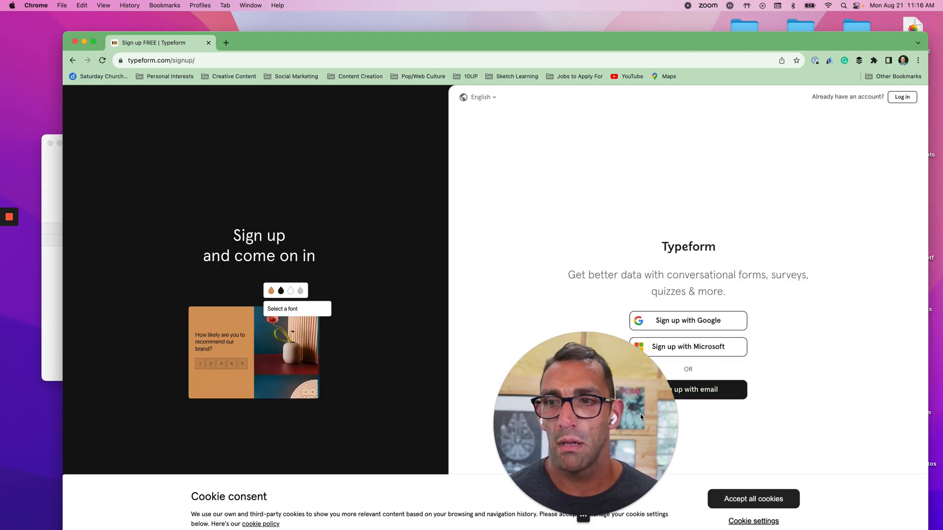
{"action": "left_click_drag", "start_coordinate": [641, 417], "coordinate": [468, 413]}
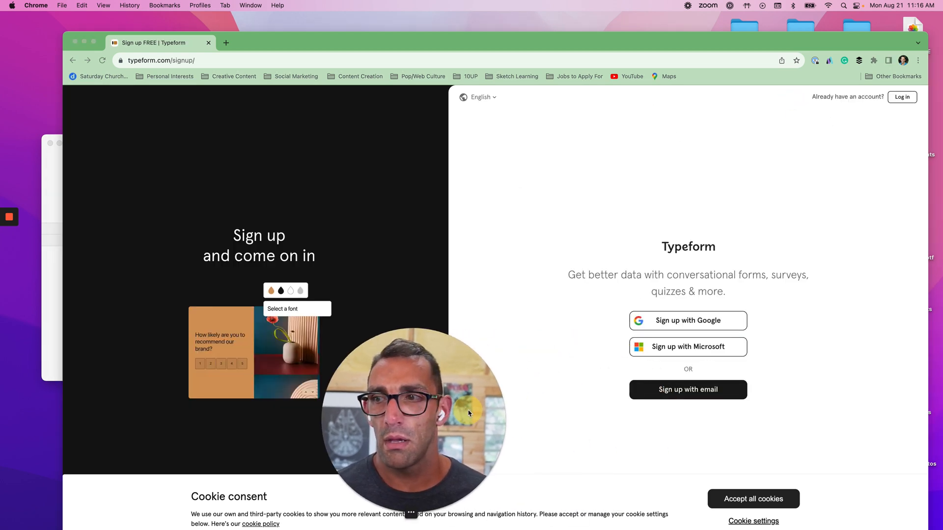
{"action": "left_click", "coordinate": [706, 325]}
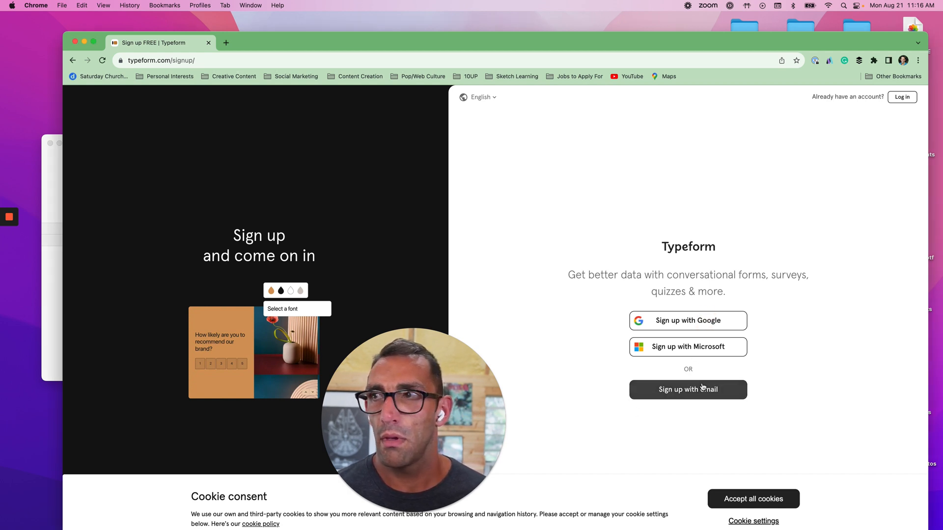
{"action": "left_click", "coordinate": [710, 324]}
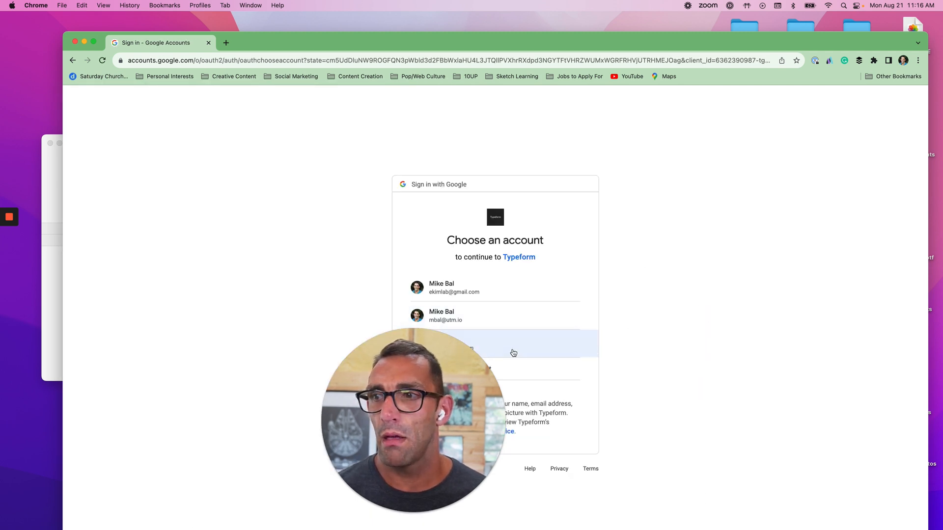
{"action": "left_click_drag", "start_coordinate": [468, 381], "coordinate": [618, 305]}
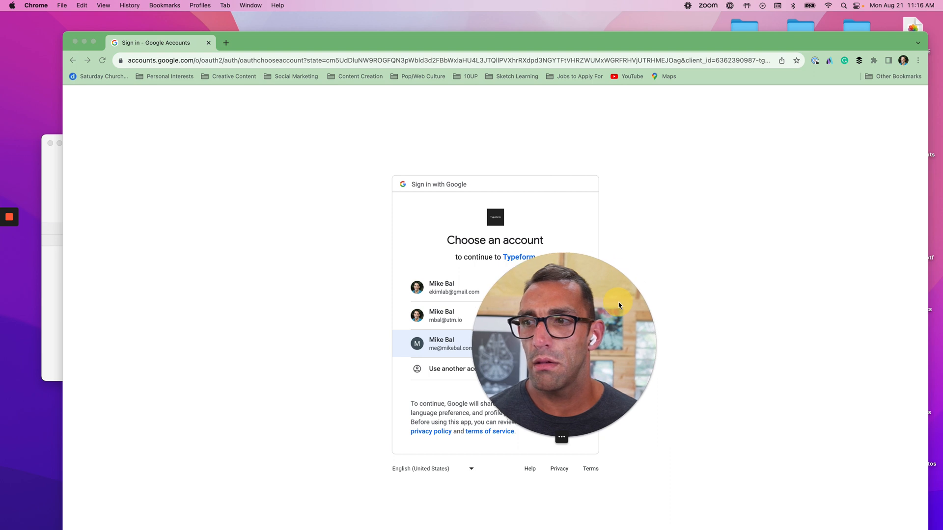
{"action": "left_click", "coordinate": [448, 347]}
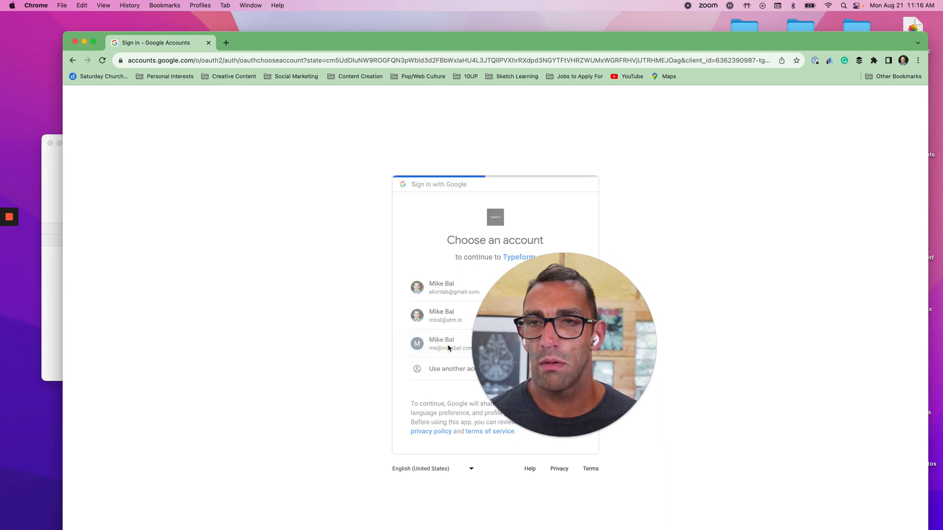
{"action": "left_click_drag", "start_coordinate": [587, 336], "coordinate": [298, 400]}
Agree to Typeform's terms, answering Yes to tips and offers, Yes to activity-based tailoring and No to third-party data enrichment, and submit the consents.
{"action": "left_click", "coordinate": [440, 293]}
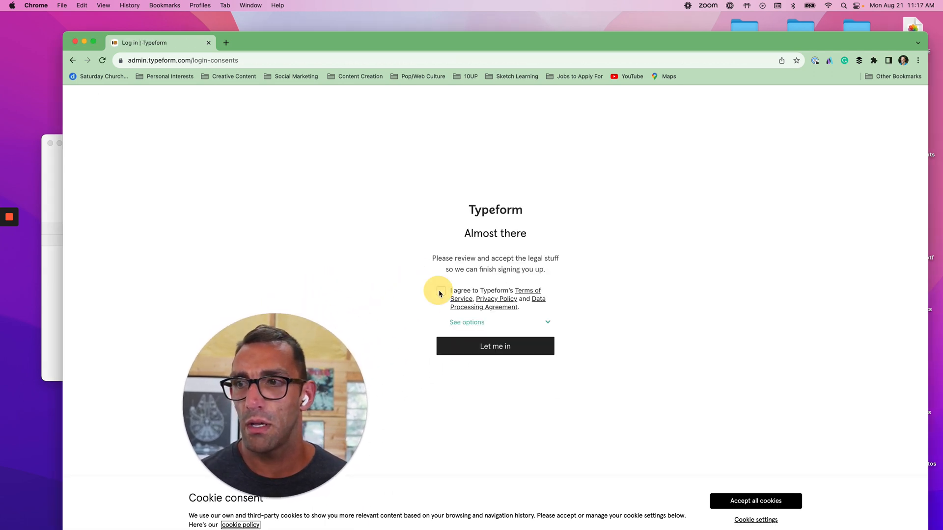
{"action": "left_click", "coordinate": [543, 327]}
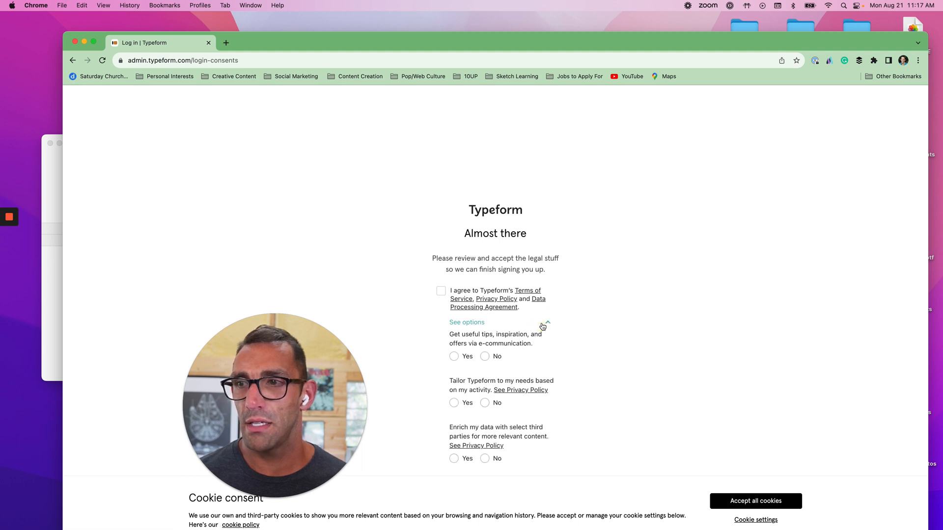
{"action": "left_click", "coordinate": [456, 361]}
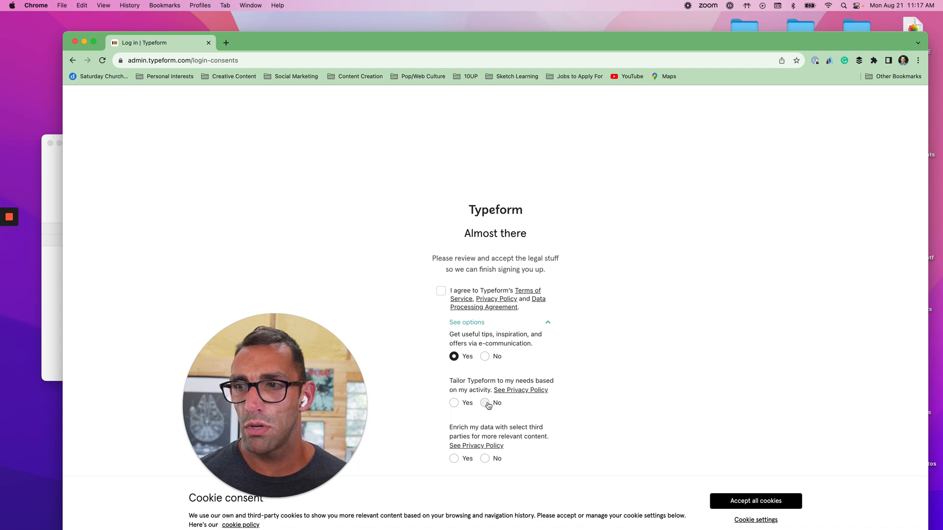
{"action": "left_click", "coordinate": [454, 402]}
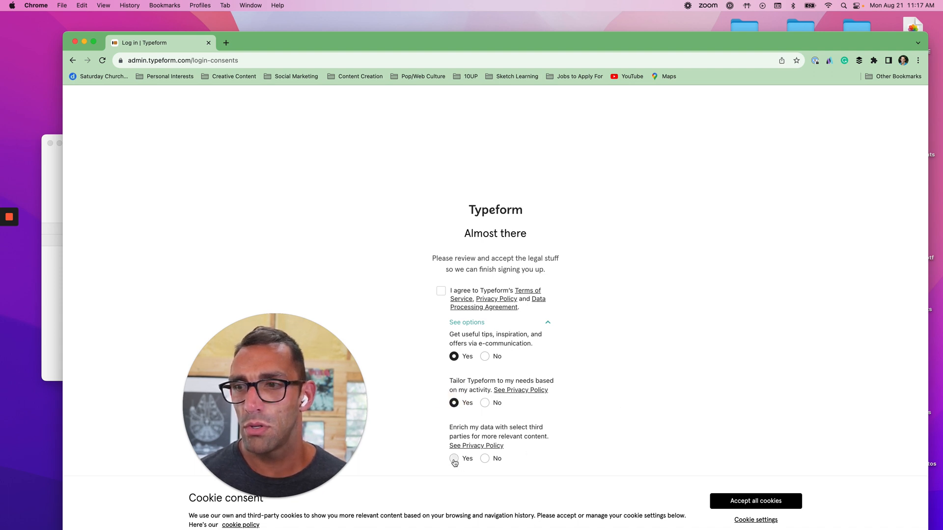
{"action": "left_click", "coordinate": [486, 460]}
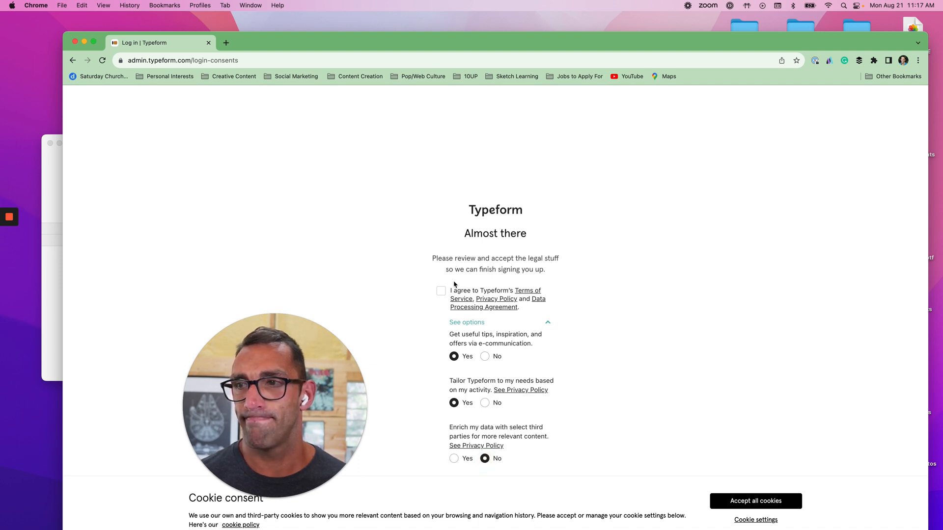
{"action": "left_click", "coordinate": [442, 291]}
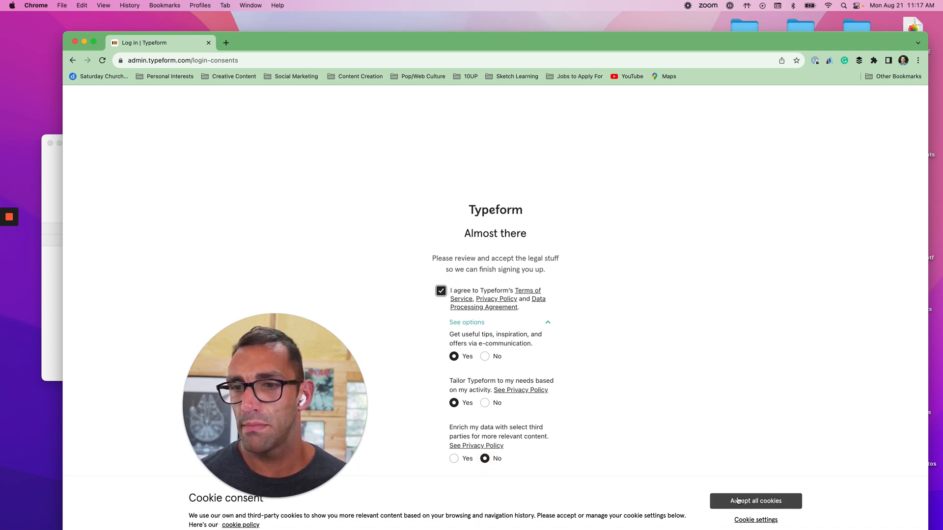
{"action": "left_click", "coordinate": [510, 514]}
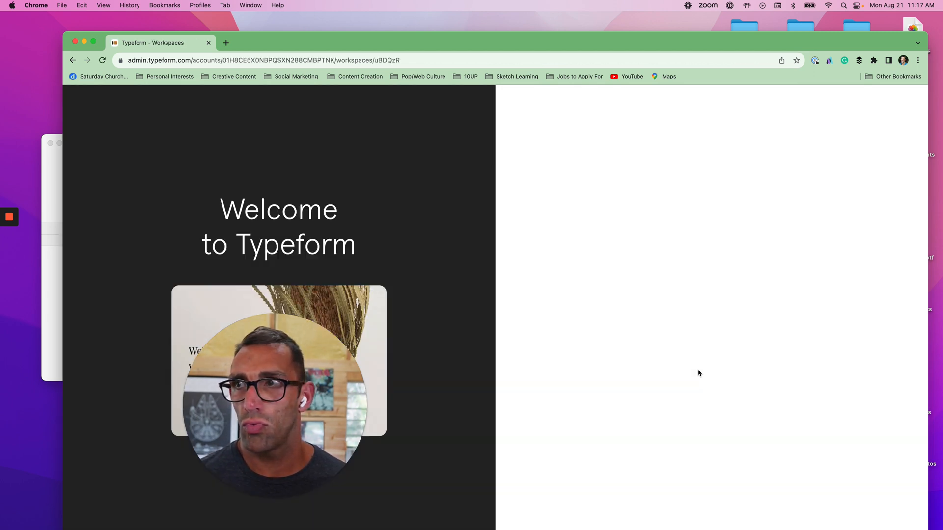
Start the account setup and answer Work, Product / Engineering, "Engage, nurture, or educate my audience" and "A quiz" to the first four questions.
{"action": "left_click_drag", "start_coordinate": [275, 402], "coordinate": [123, 453]}
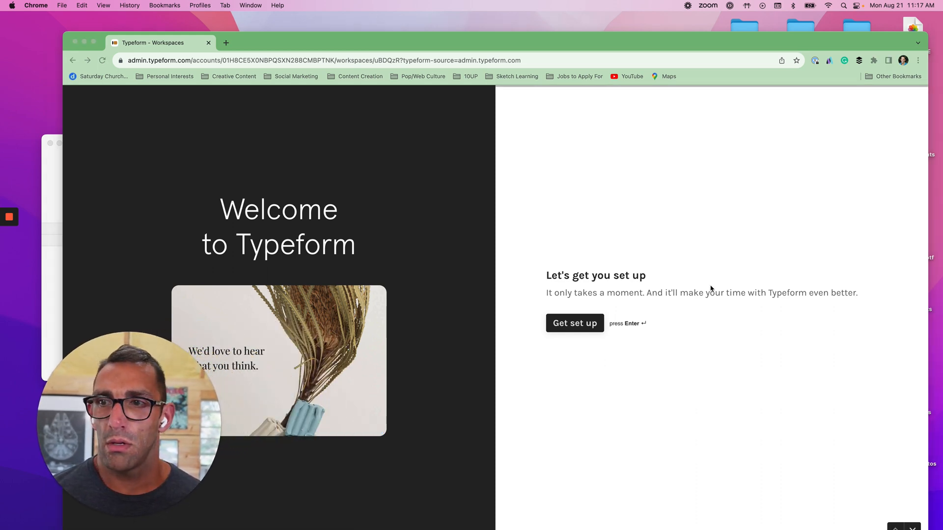
{"action": "left_click", "coordinate": [669, 324]}
{"action": "key", "text": "Return"}
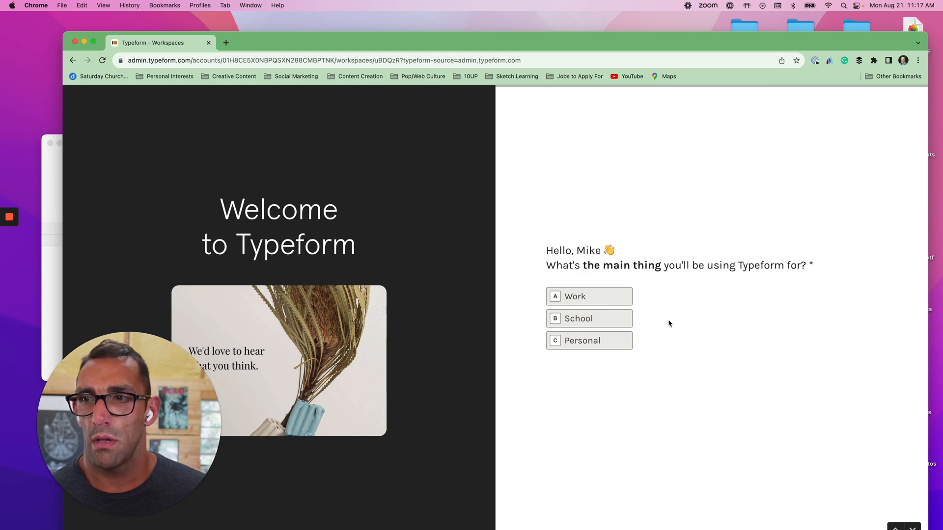
{"action": "key", "text": "a"}
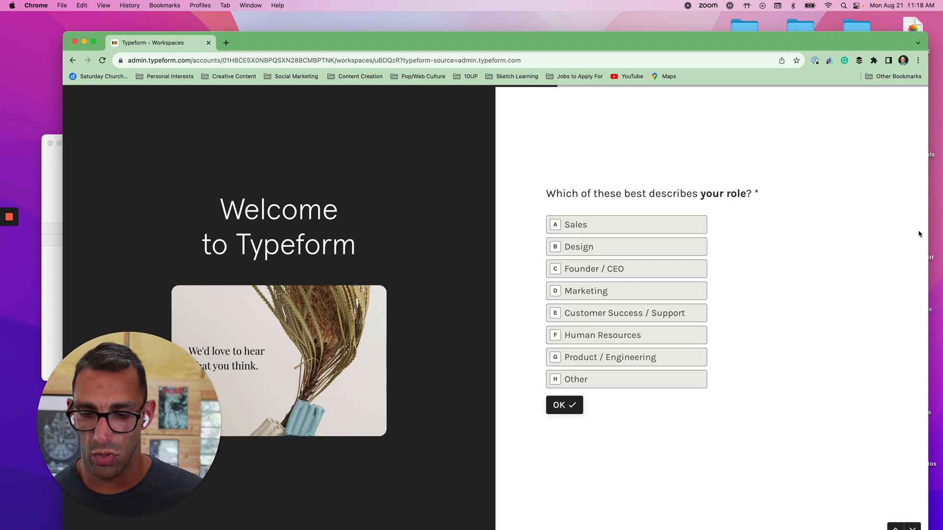
{"action": "key", "text": "g"}
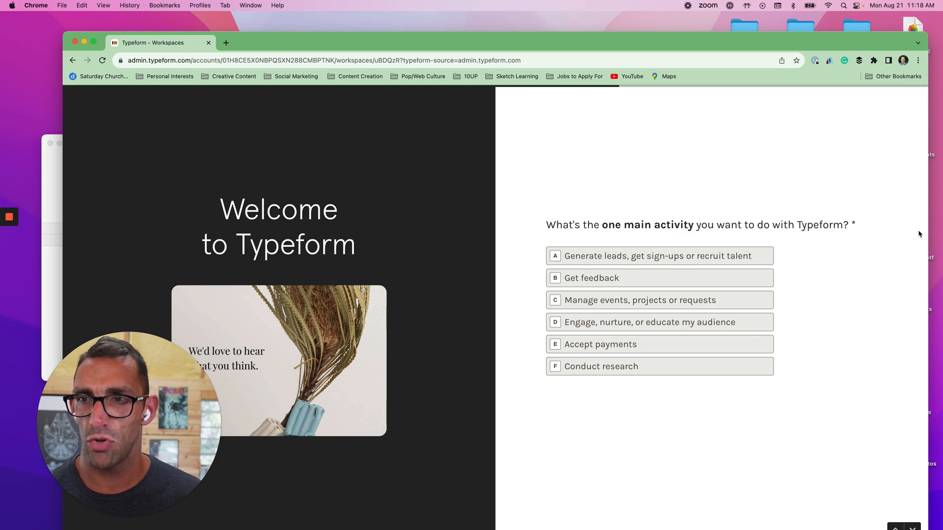
{"action": "key", "text": "d"}
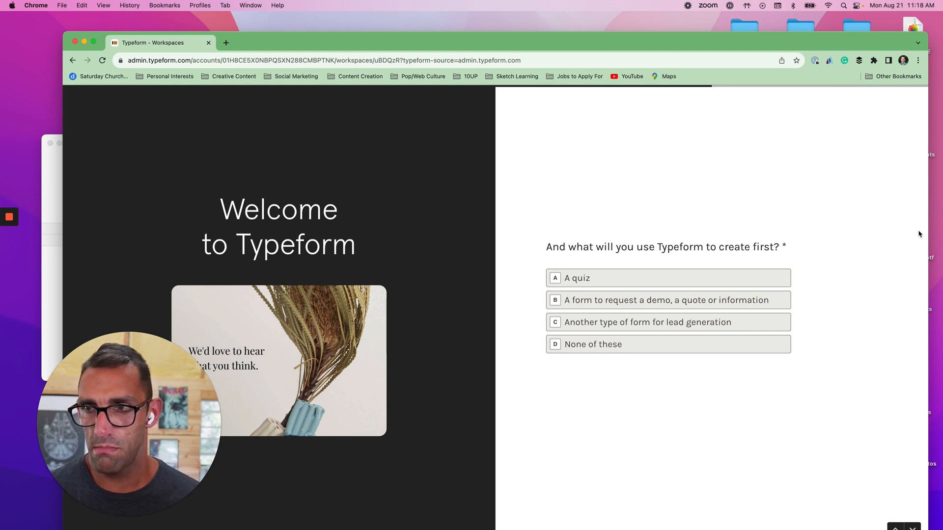
{"action": "key", "text": "a"}
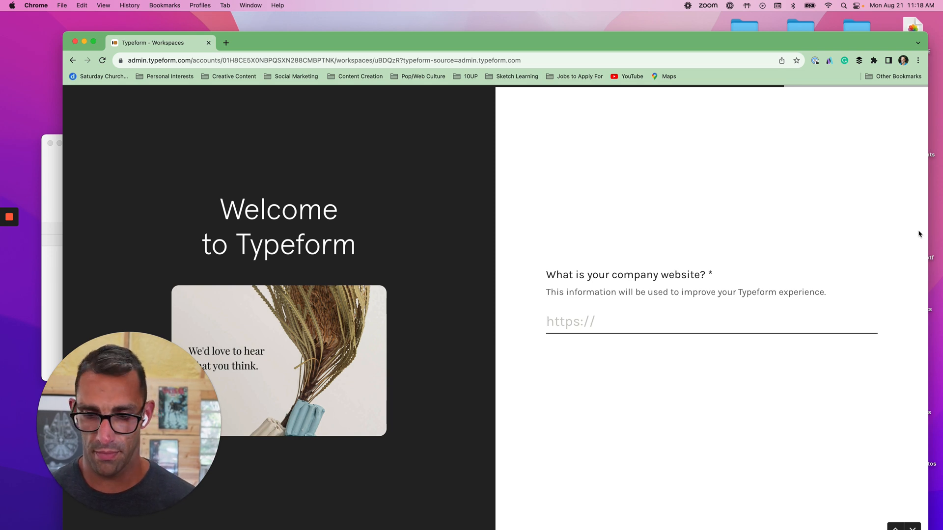
{"action": "type", "text": "https://"}
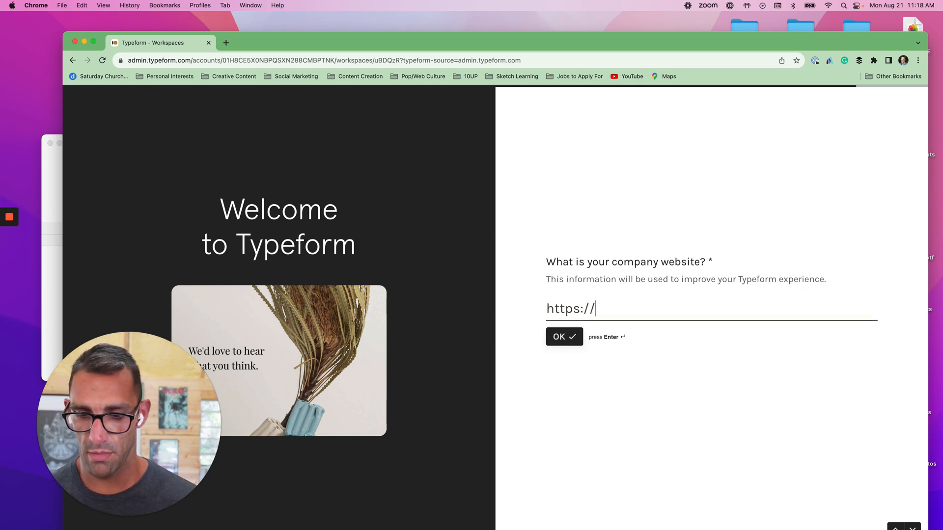
{"action": "type", "text": "mikebal.com"}
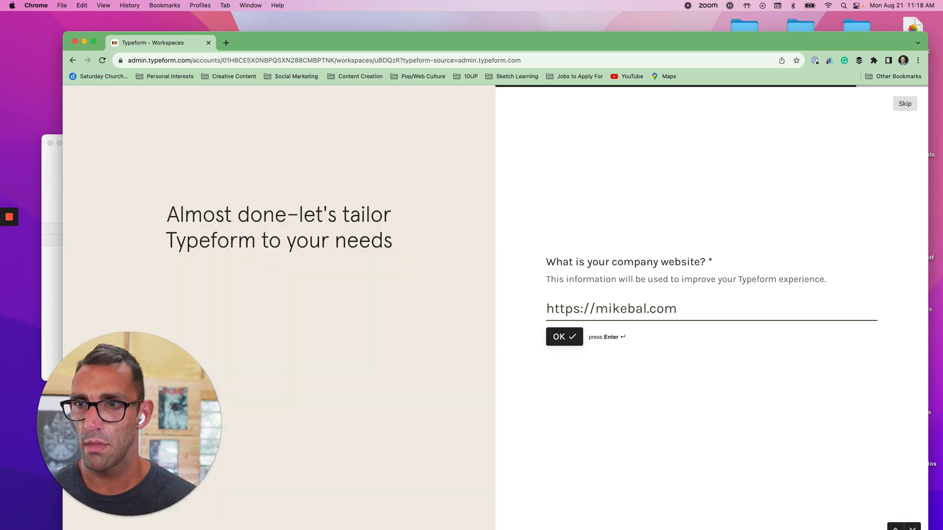
{"action": "key", "text": "Return"}
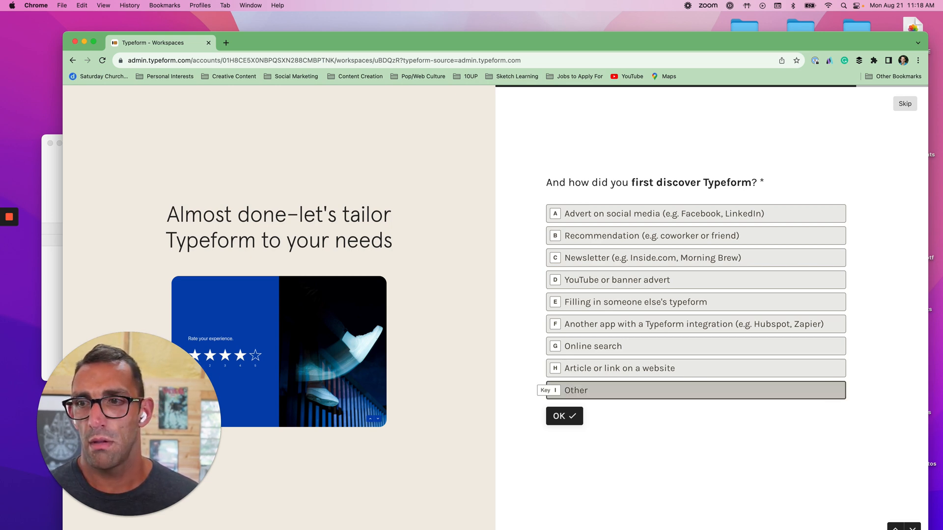
Give "Linkedin" under Other as how Typeform was first discovered, and finish the account setup.
{"action": "left_click", "coordinate": [696, 390]}
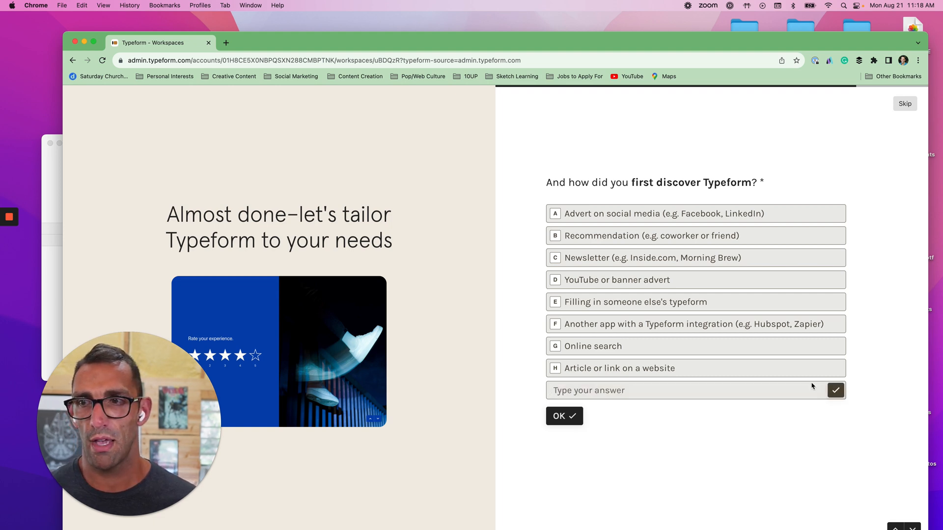
{"action": "left_click", "coordinate": [697, 466]}
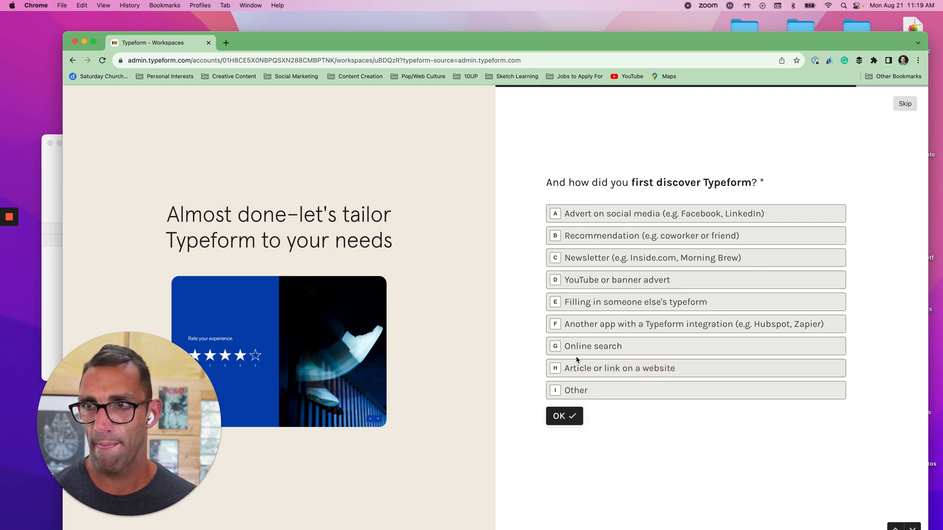
{"action": "type", "text": "i"}
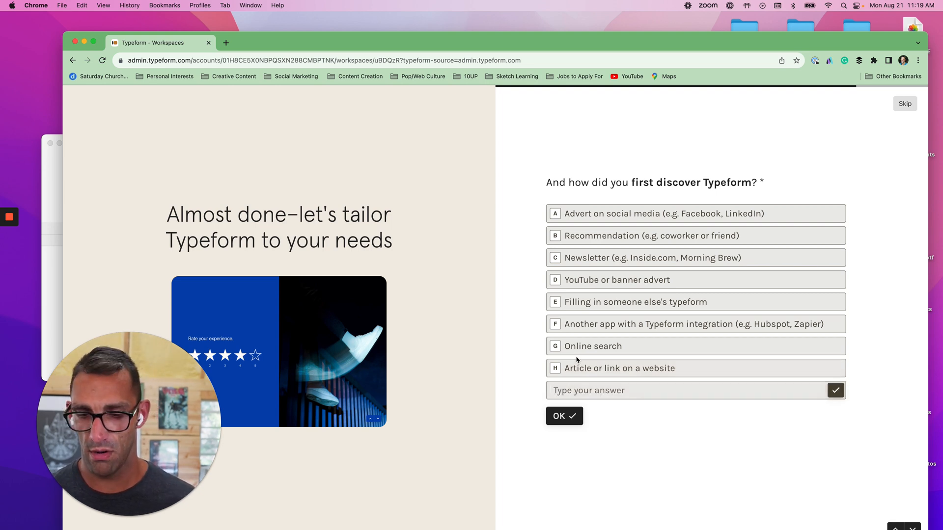
{"action": "type", "text": "Linkedin"}
{"action": "key", "text": "Return"}
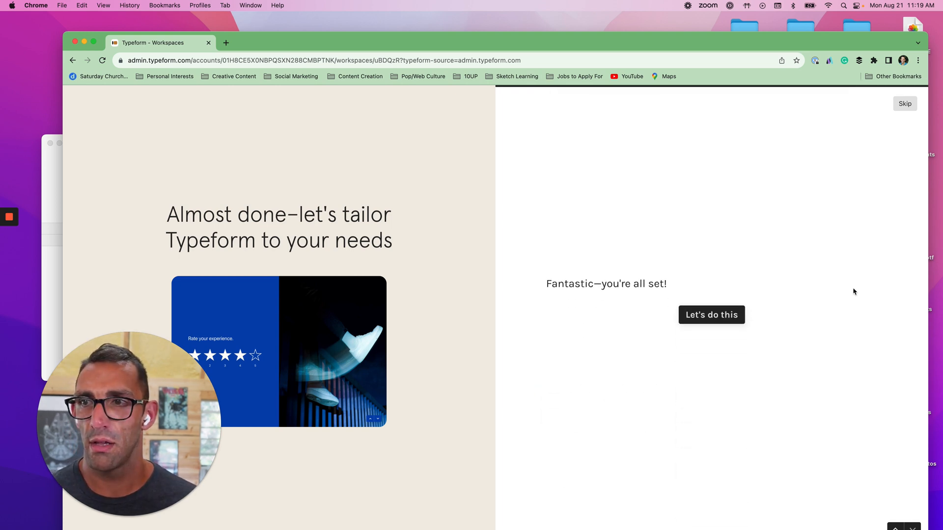
{"action": "left_click", "coordinate": [711, 315]}
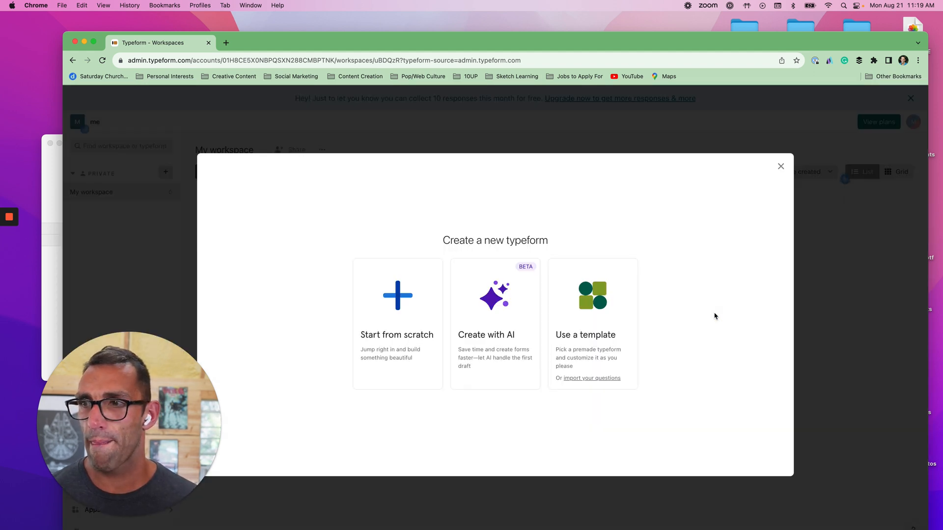
Start a new typeform with AI, describe it as "A quiz to help someone evaluate how much focus they have." and continue to the specific questions.
{"action": "left_click", "coordinate": [501, 357]}
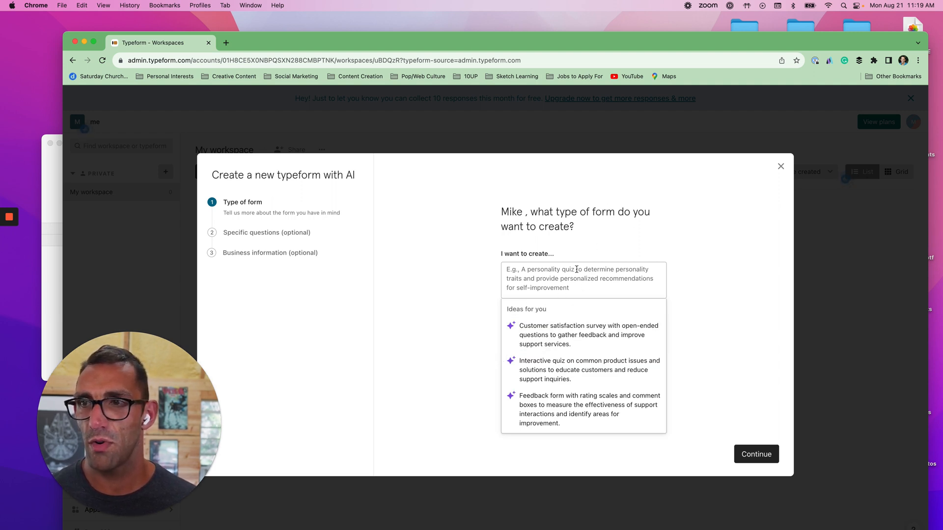
{"action": "left_click", "coordinate": [540, 272]}
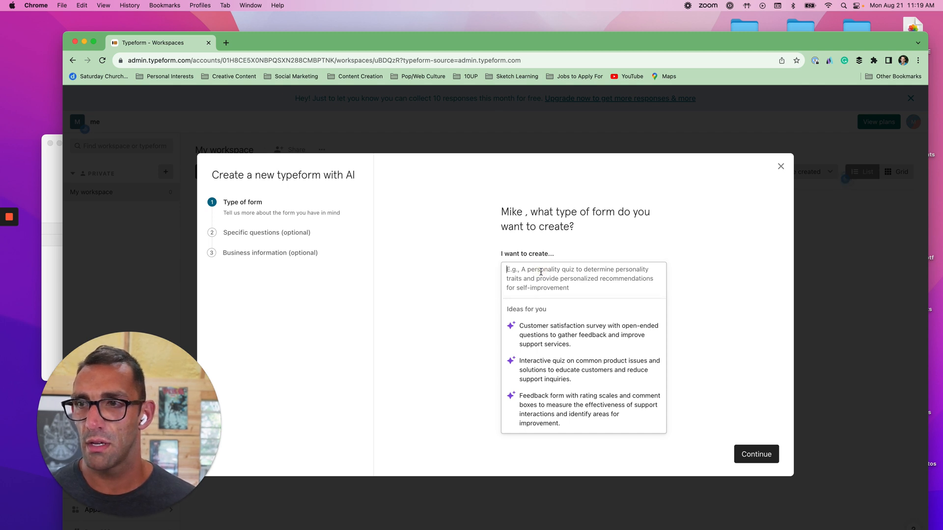
{"action": "type", "text": "A q"}
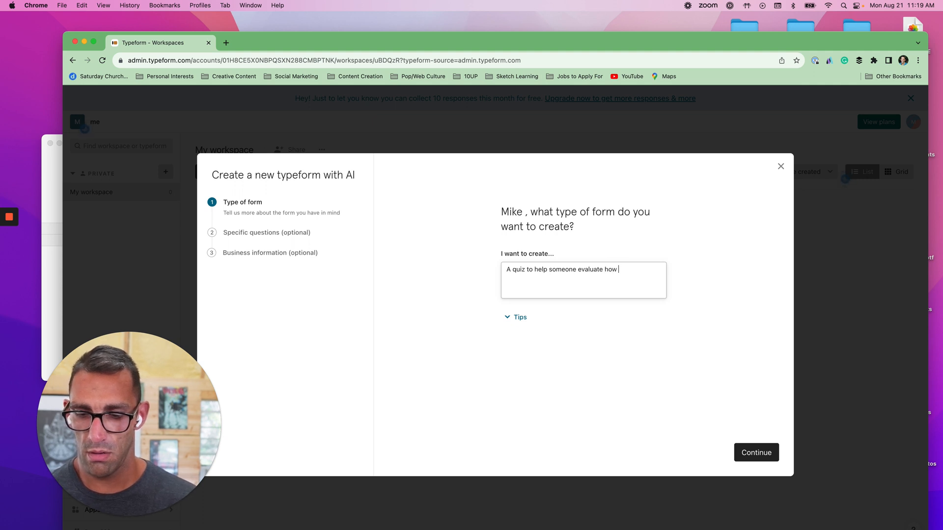
{"action": "type", "text": "fo"}
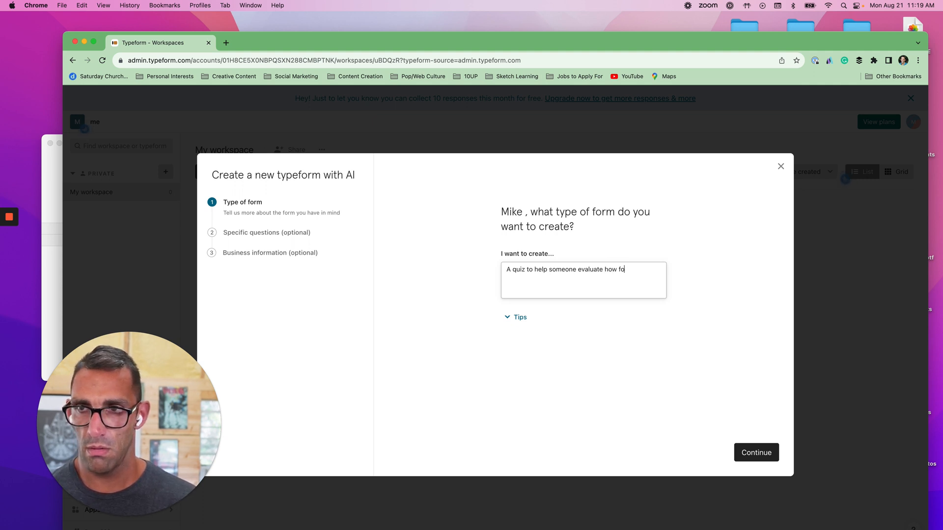
{"action": "type", "text": "xumuch focuse"}
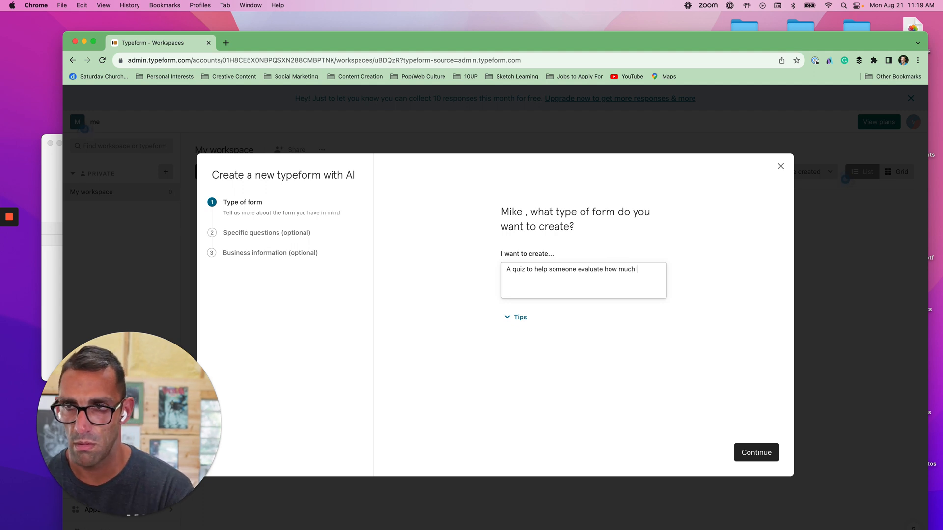
{"action": "key", "text": "BackSpace"}
{"action": "type", "text": "they "}
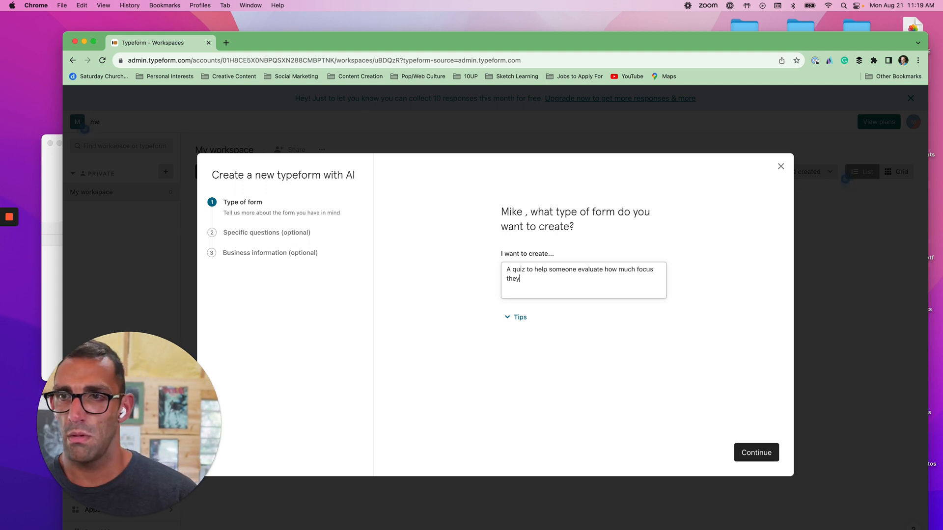
{"action": "type", "text": "have."}
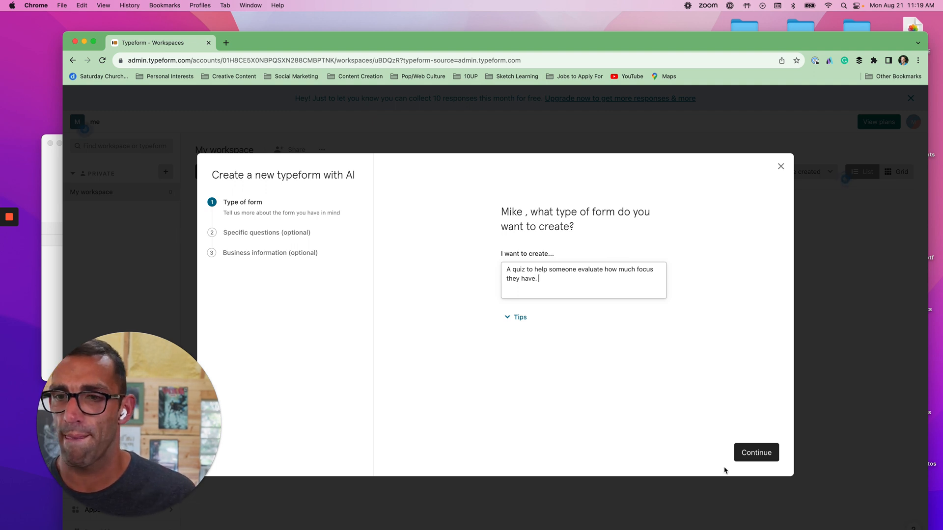
{"action": "left_click", "coordinate": [751, 452]}
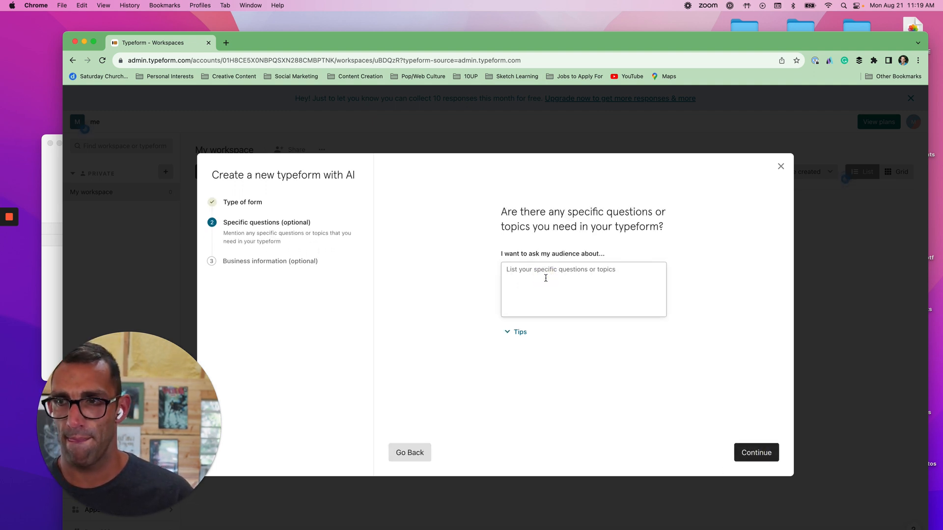
Enter "How long of a period they can focus on a single task" as the first topic to ask the audience about.
{"action": "type", "text": "How much time they"}
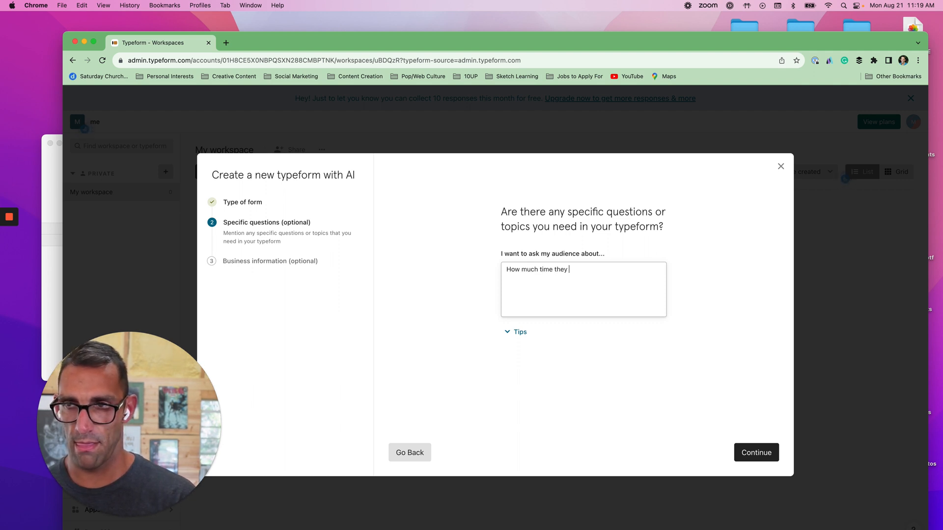
{"action": "key", "text": "BackSpace"}
{"action": "key", "text": "BackSpace"}
{"action": "key", "text": "BackSpace"}
{"action": "key", "text": "BackSpace"}
{"action": "key", "text": "BackSpace"}
{"action": "key", "text": "BackSpace"}
{"action": "key", "text": "BackSpace"}
{"action": "key", "text": "BackSpace"}
{"action": "key", "text": "BackSpace"}
{"action": "key", "text": "BackSpace"}
{"action": "key", "text": "BackSpace"}
{"action": "key", "text": "BackSpace"}
{"action": "key", "text": "BackSpace"}
{"action": "key", "text": "BackSpace"}
{"action": "key", "text": "BackSpace"}
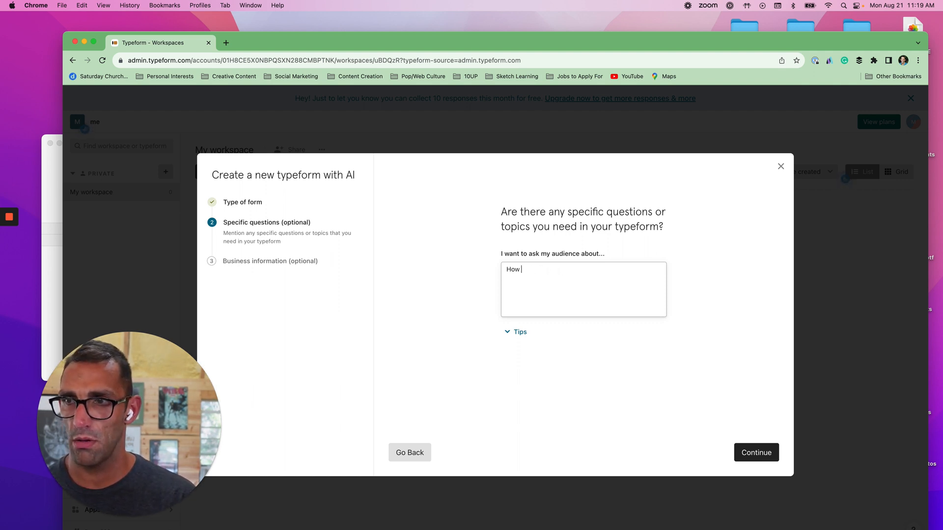
{"action": "type", "text": "long of a per"}
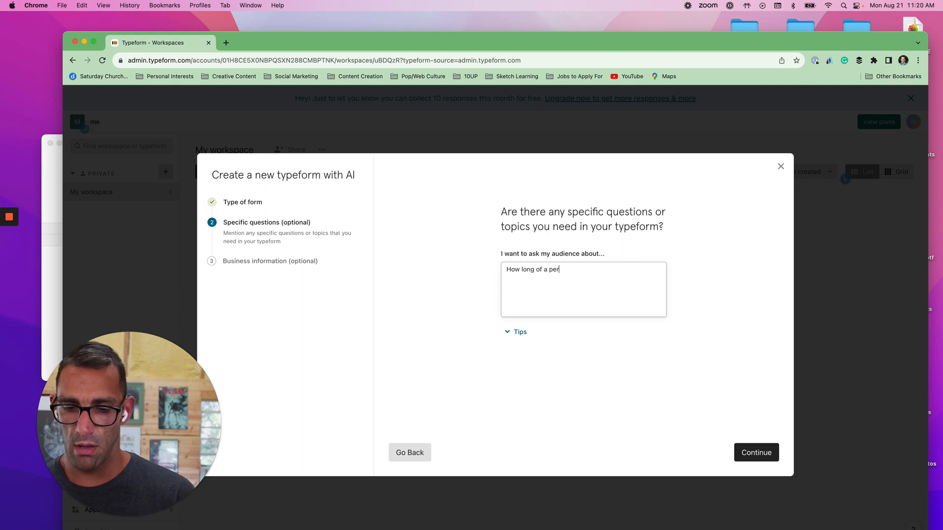
{"action": "type", "text": "iod they can focus on a single ta"}
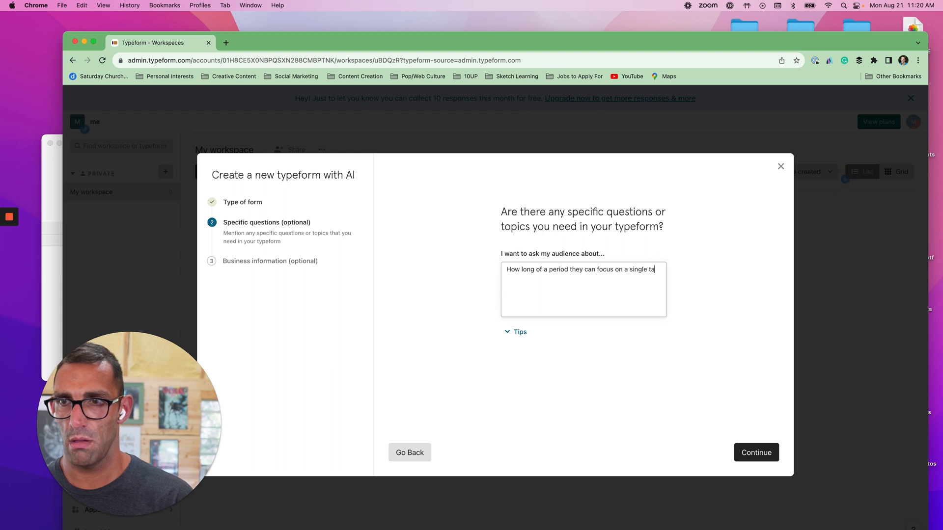
{"action": "type", "text": "sk"}
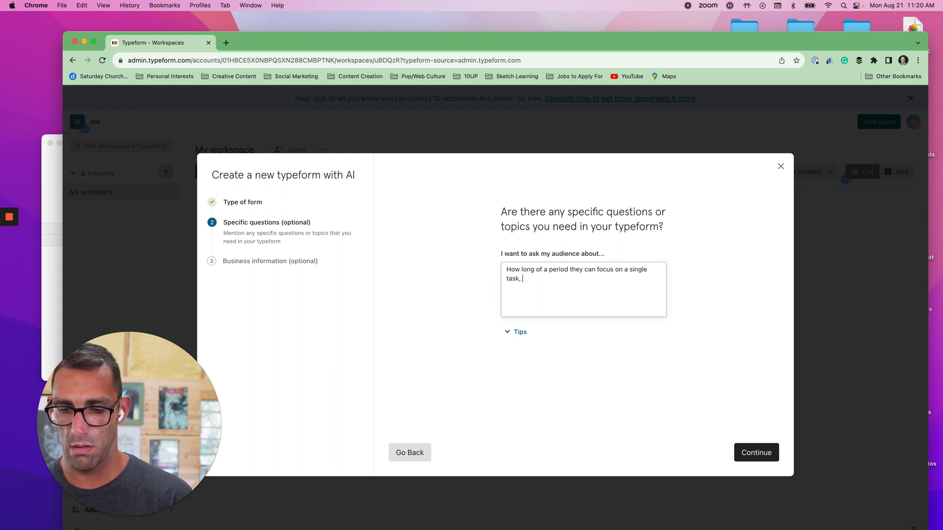
Add the topics "if they are easily distracted, when they feel the most focused, if some things are easier to focus on than others," and continue.
{"action": "type", "text": ", if they are ea"}
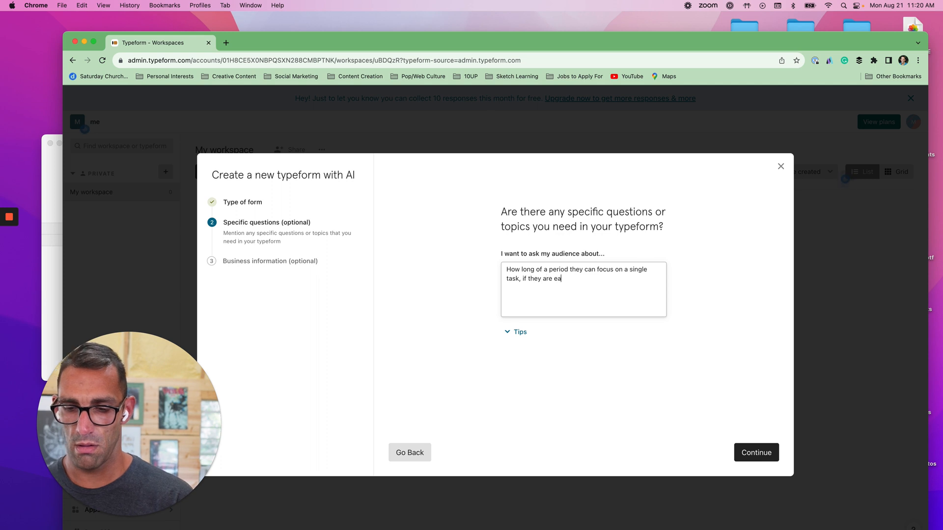
{"action": "type", "text": "sily distr"}
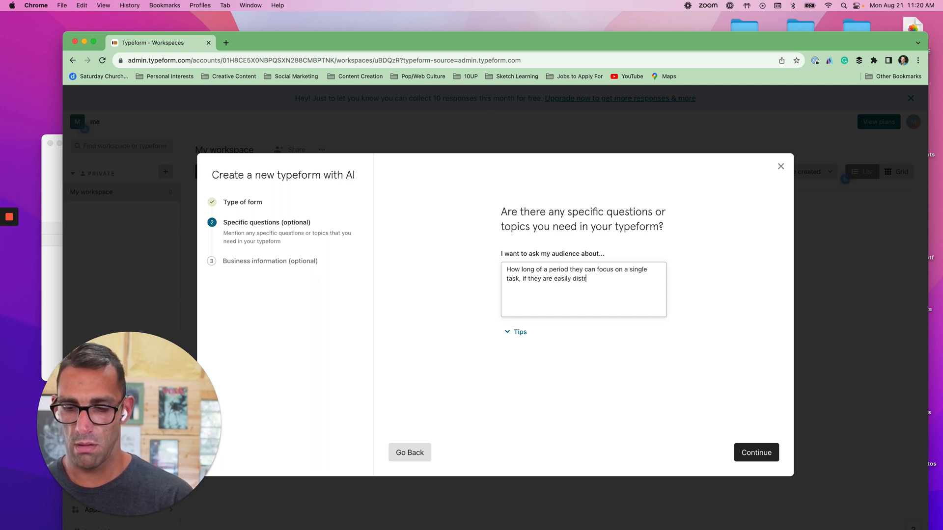
{"action": "type", "text": "acted, when"}
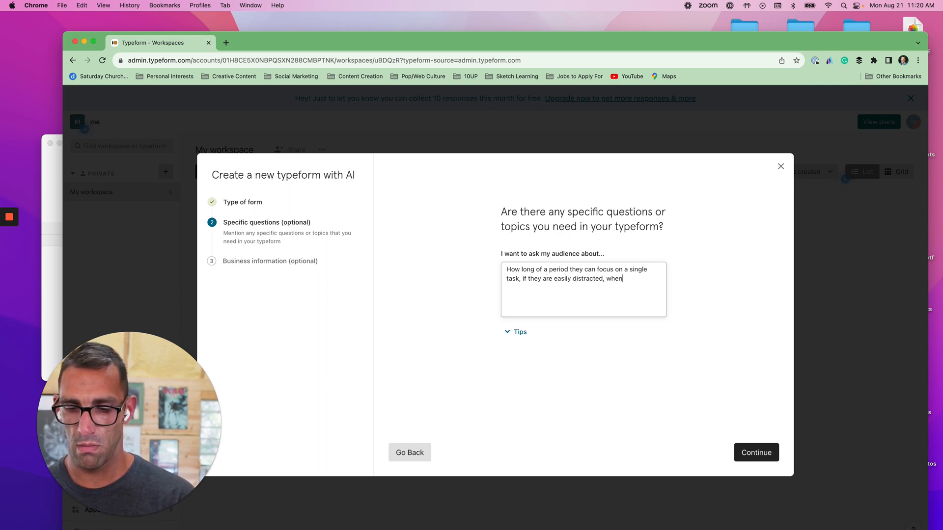
{"action": "type", "text": " they feel the most "}
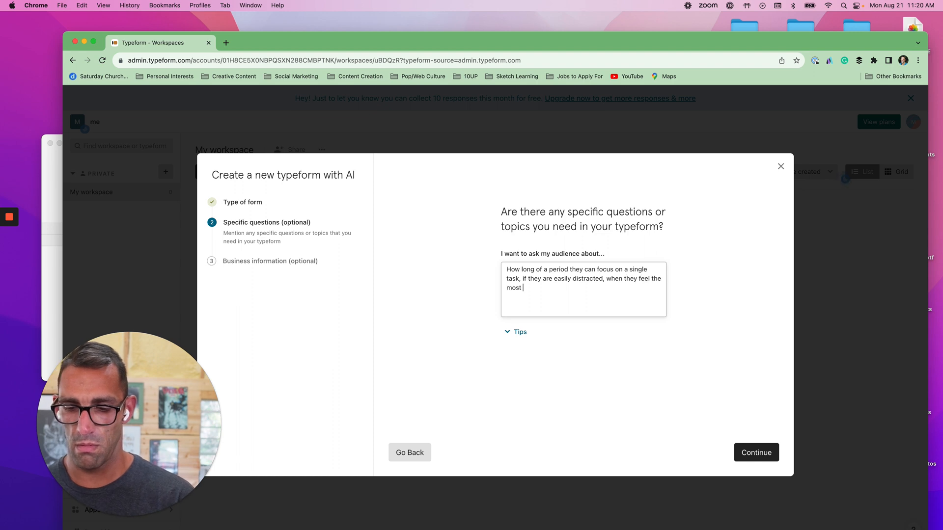
{"action": "type", "text": "focused, "}
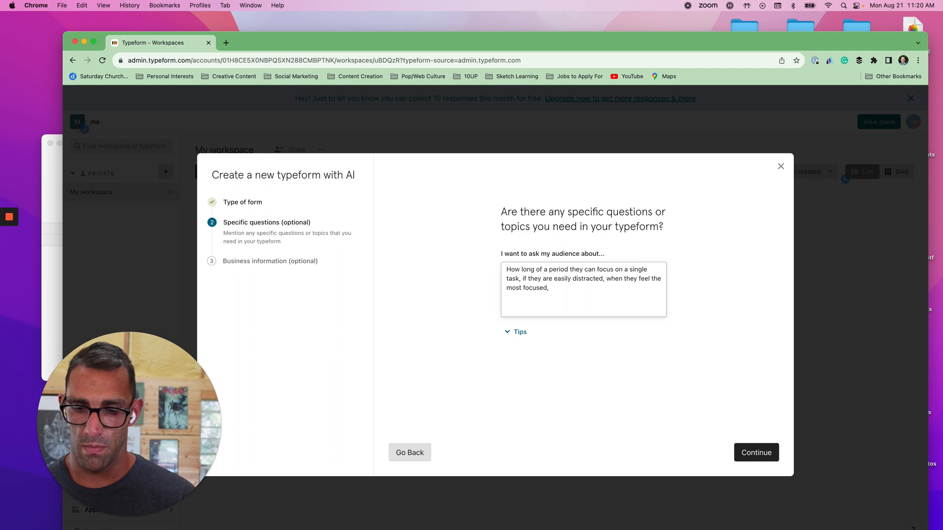
{"action": "type", "text": "if some th"}
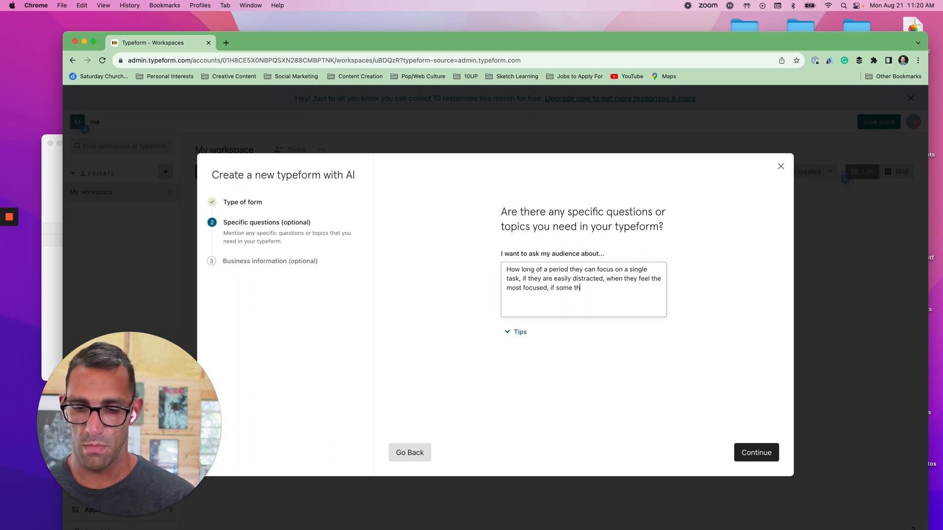
{"action": "type", "text": "ings are eas"}
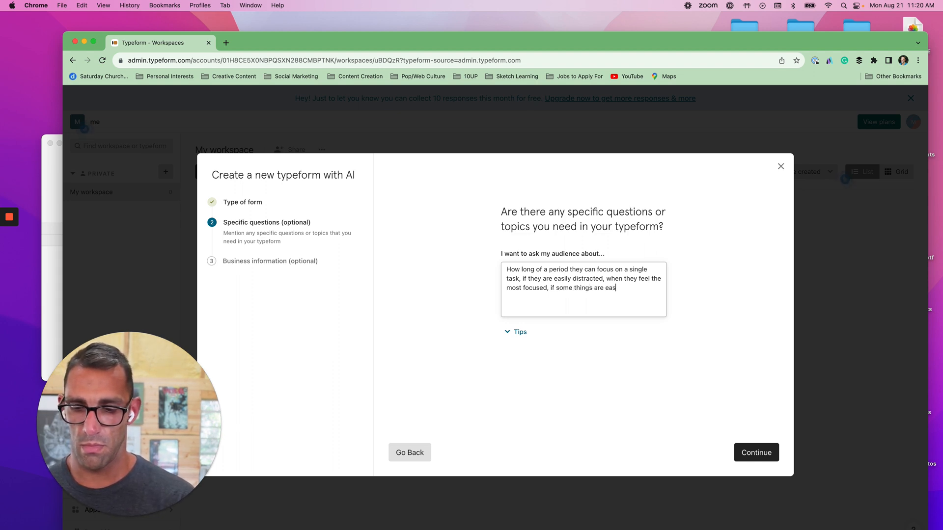
{"action": "type", "text": "ier to focus on than others,"}
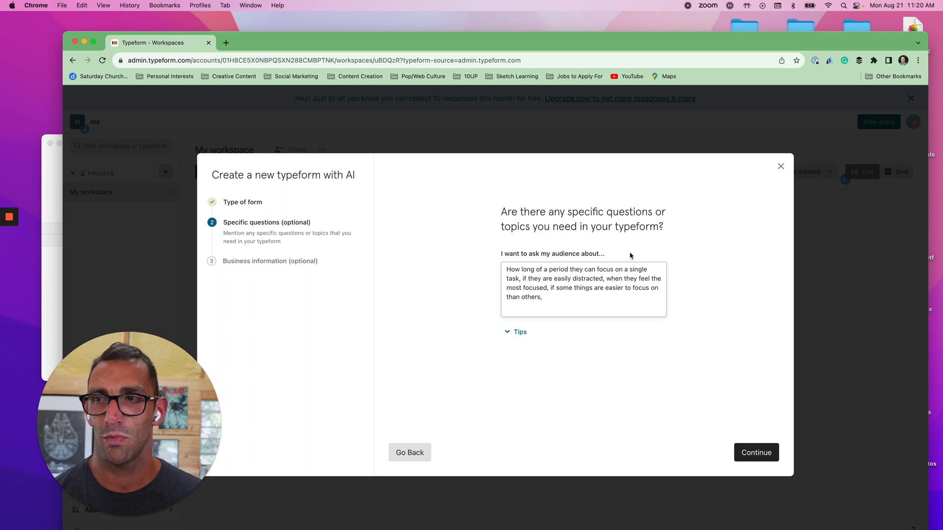
{"action": "left_click_drag", "start_coordinate": [606, 254], "coordinate": [512, 254]}
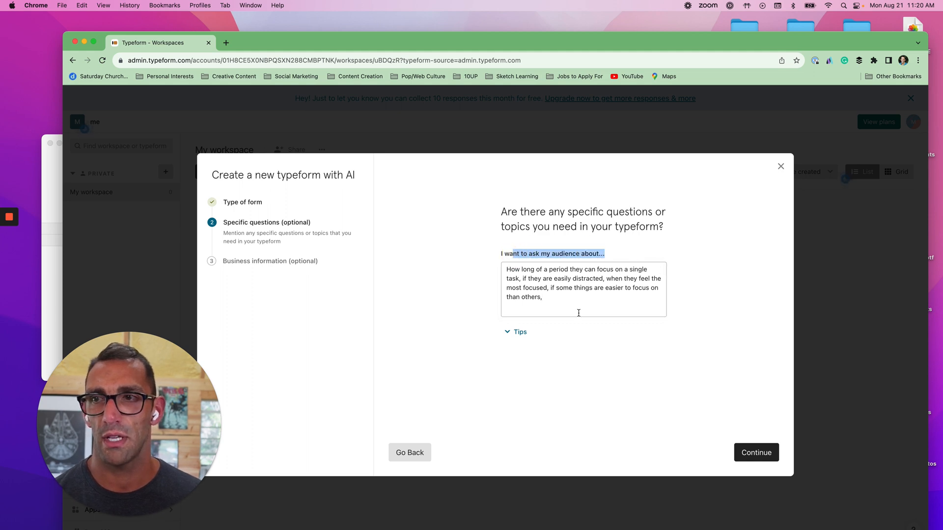
{"action": "left_click_drag", "start_coordinate": [500, 212], "coordinate": [727, 227]}
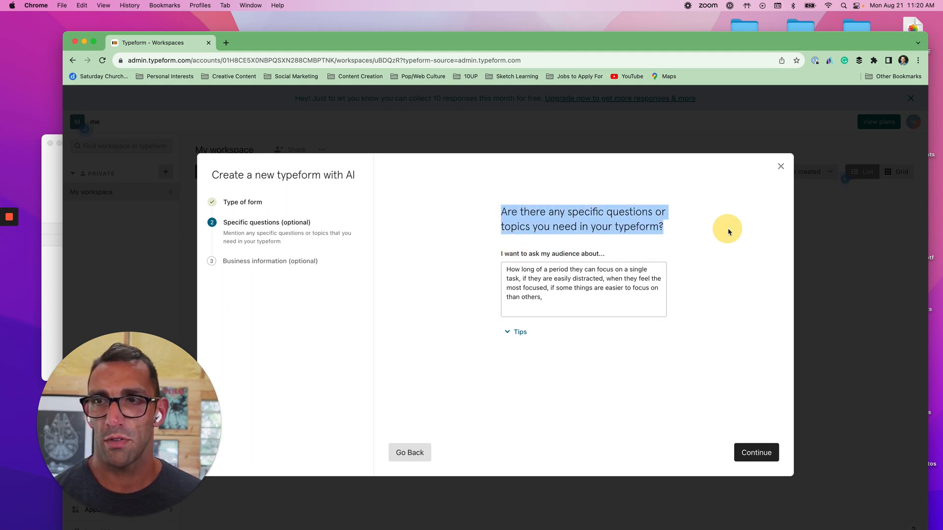
{"action": "left_click", "coordinate": [753, 451]}
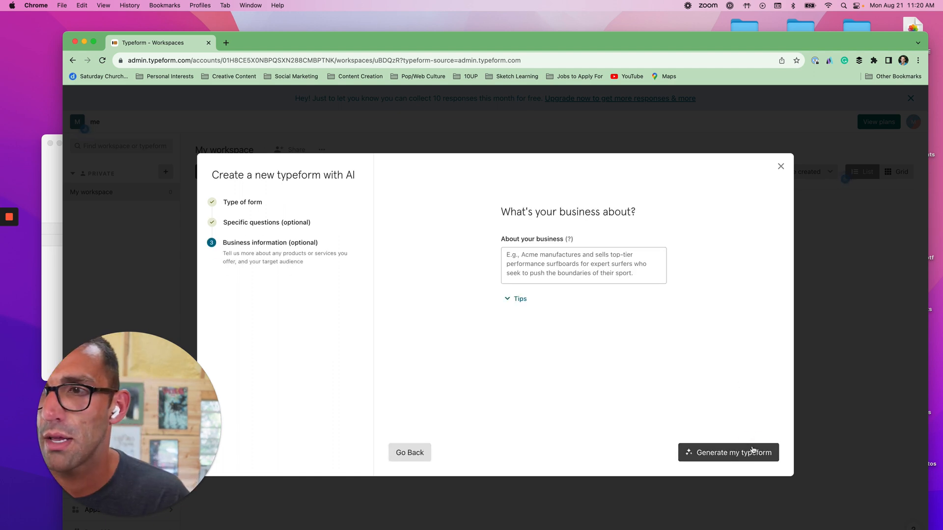
Describe the business as "growing digital products and the businesses that build them." and generate the typeform.
{"action": "left_click", "coordinate": [588, 255]}
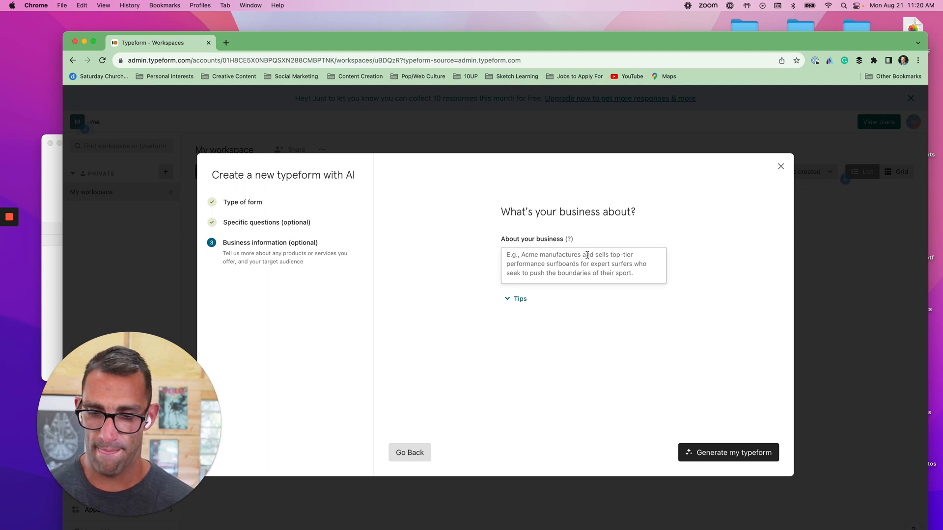
{"action": "type", "text": "growing digital"}
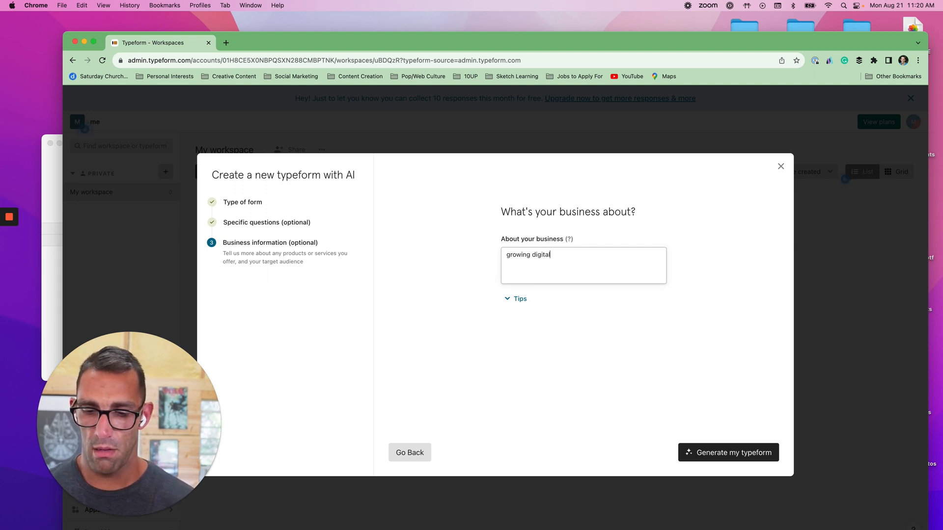
{"action": "type", "text": " product"}
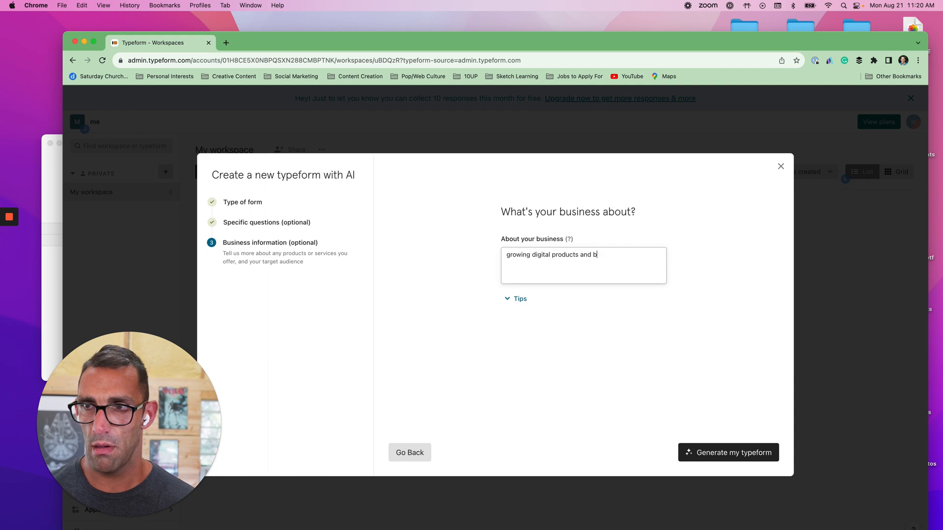
{"action": "type", "text": "s and the "}
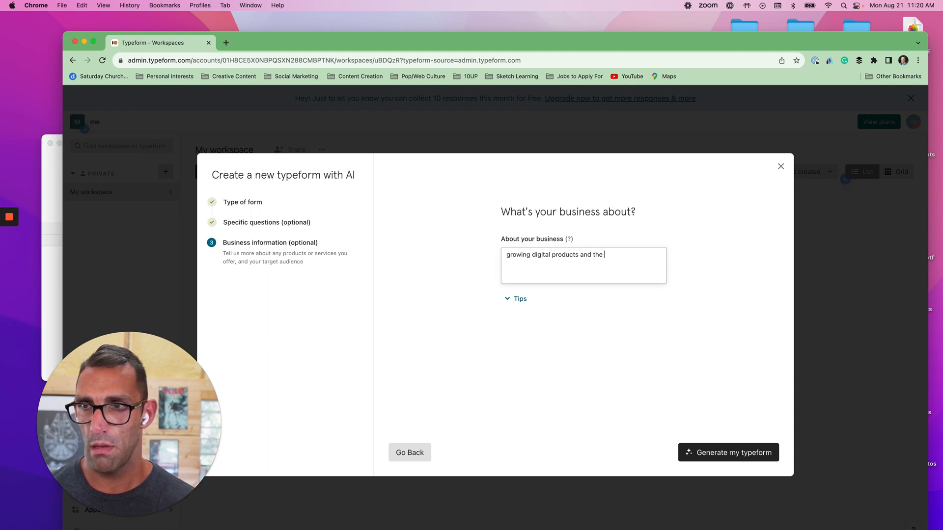
{"action": "type", "text": "businesses that"}
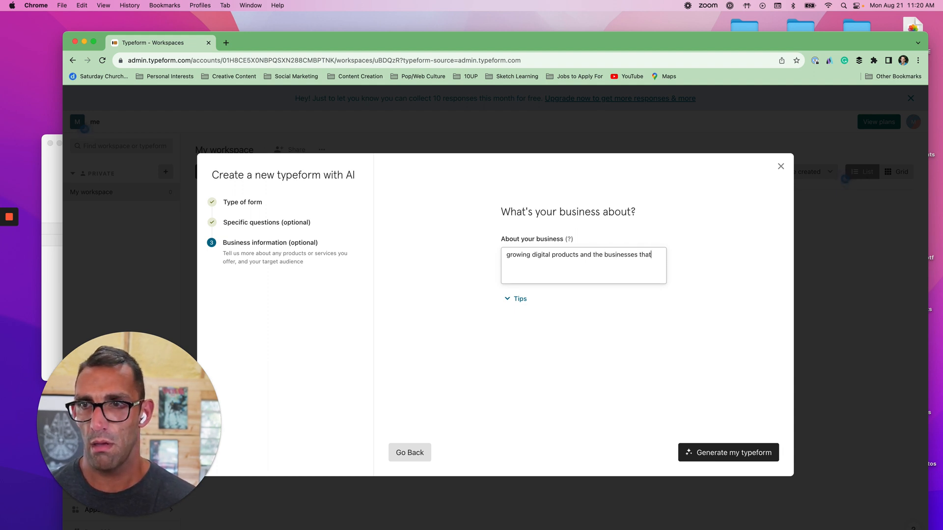
{"action": "type", "text": " build the,"}
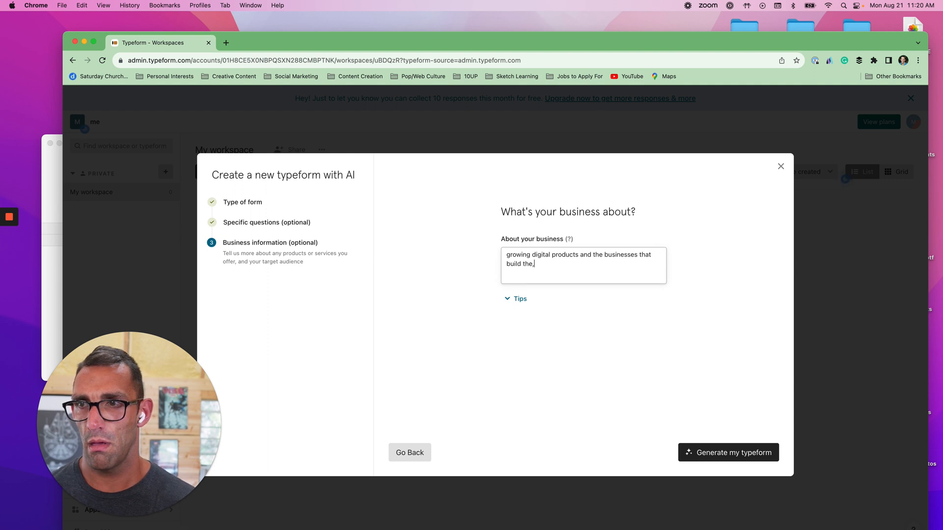
{"action": "key", "text": "BackSpace"}
{"action": "type", "text": "m."}
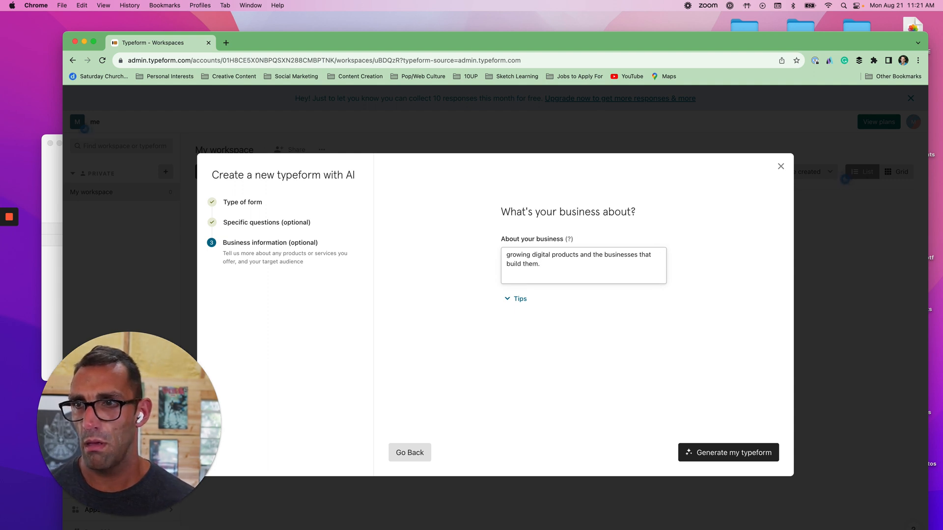
{"action": "left_click", "coordinate": [711, 455]}
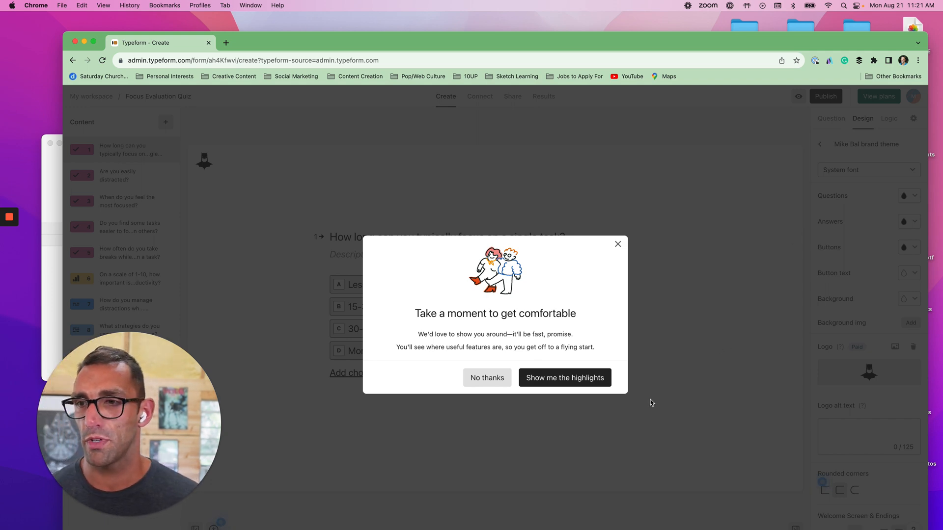
Accept the offer of feature highlights, then view and dismiss the "Add questions and content" tip below the answer choices.
{"action": "left_click", "coordinate": [549, 382]}
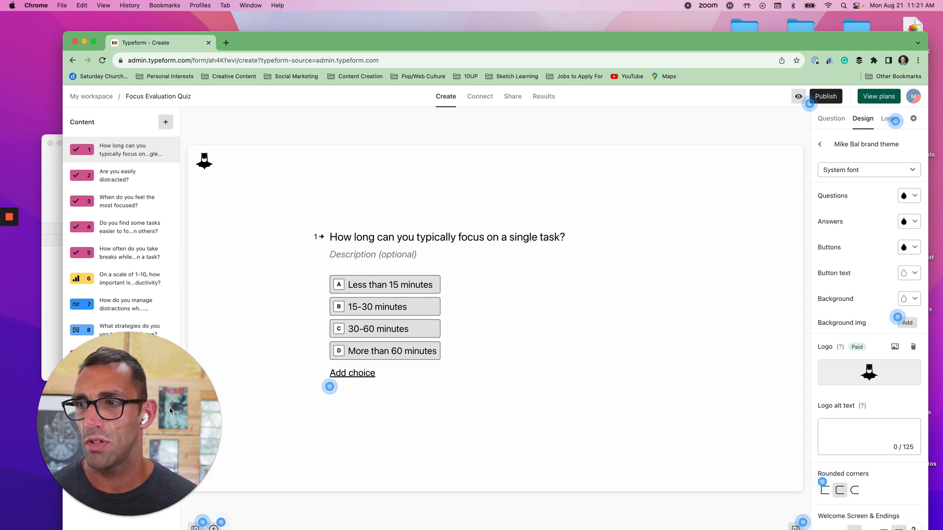
{"action": "left_click", "coordinate": [330, 388]}
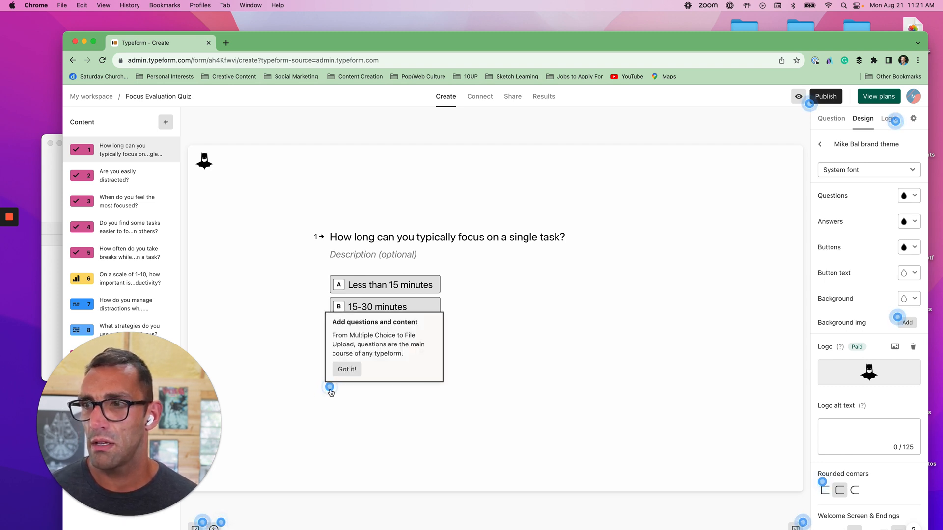
{"action": "left_click", "coordinate": [350, 370]}
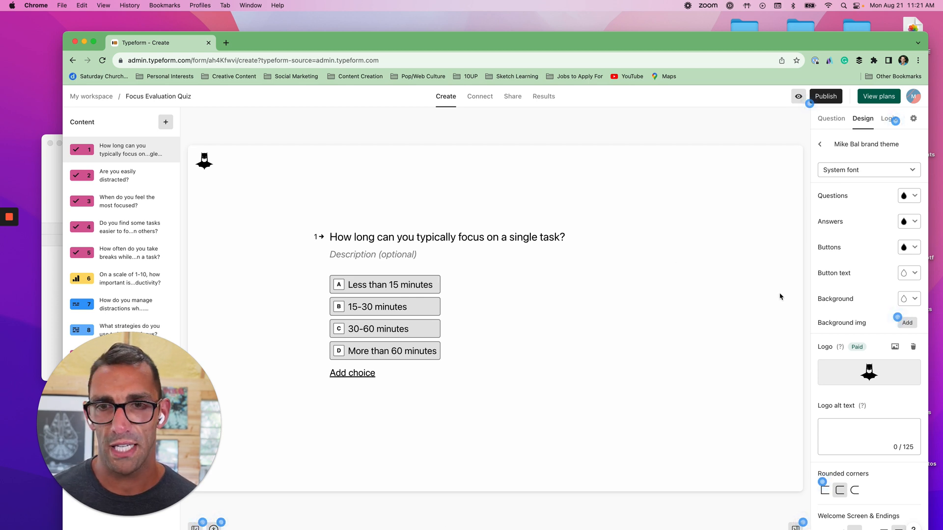
Upload the pink castle Batman picture from Downloads as the theme's background image and raise its brightness above the midpoint.
{"action": "left_click", "coordinate": [910, 323]}
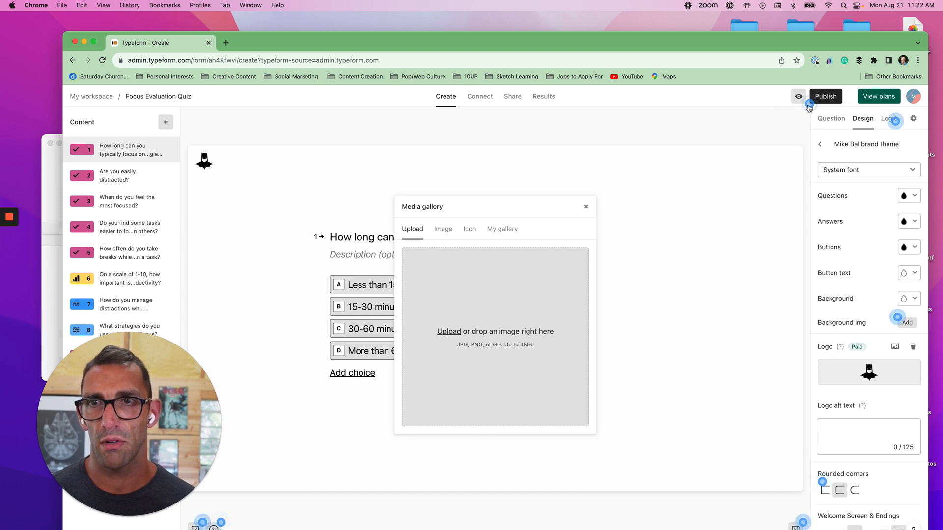
{"action": "left_click", "coordinate": [455, 333]}
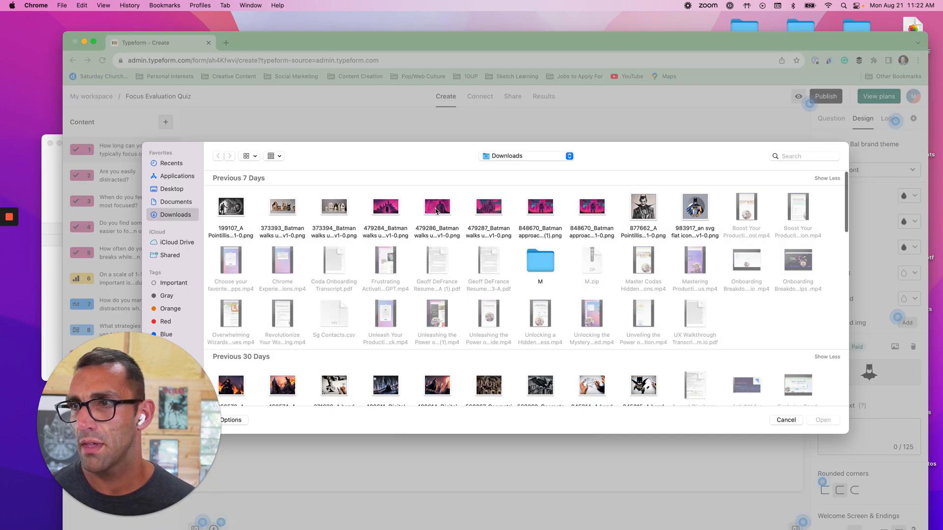
{"action": "double_click", "coordinate": [603, 205]}
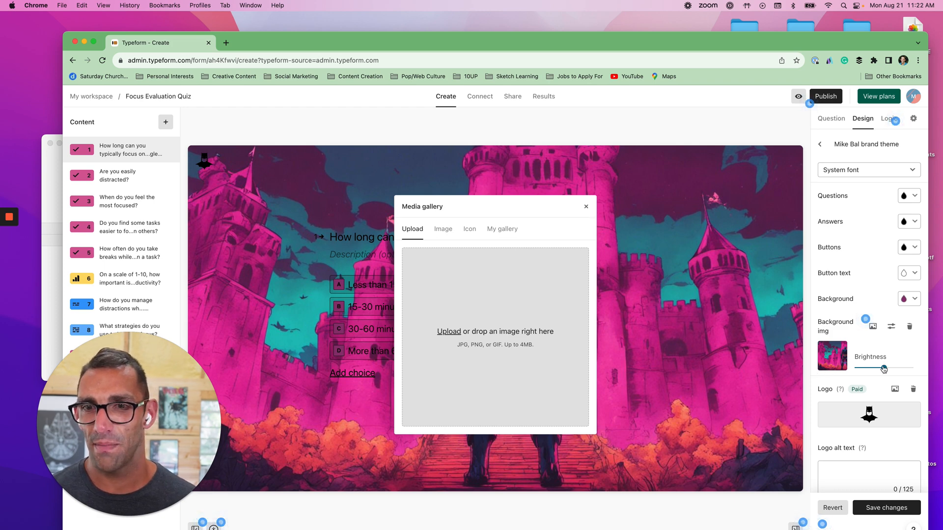
{"action": "mouse_move", "coordinate": [884, 369]}
{"action": "left_mouse_down"}
{"action": "mouse_move", "coordinate": [852, 371]}
{"action": "mouse_move", "coordinate": [909, 372]}
{"action": "mouse_move", "coordinate": [899, 374]}
{"action": "left_mouse_up"}
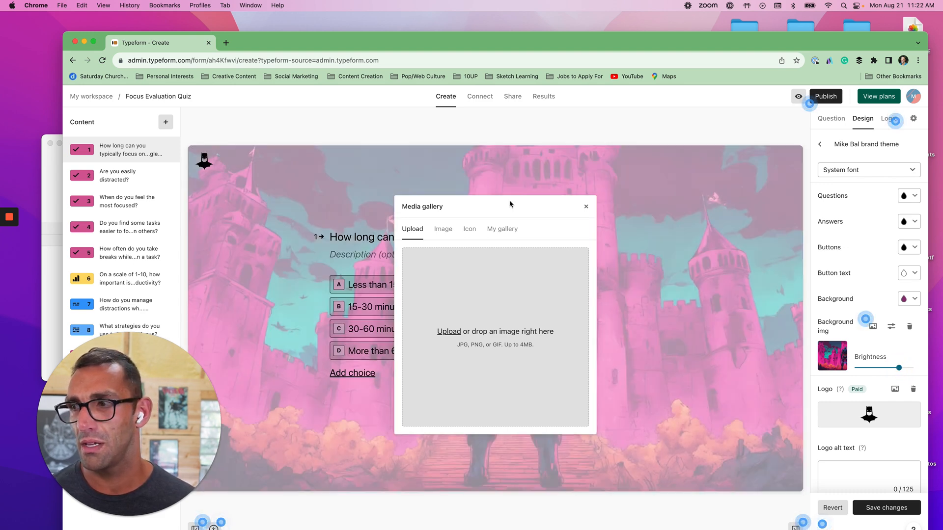
{"action": "left_click_drag", "start_coordinate": [156, 438], "coordinate": [251, 452]}
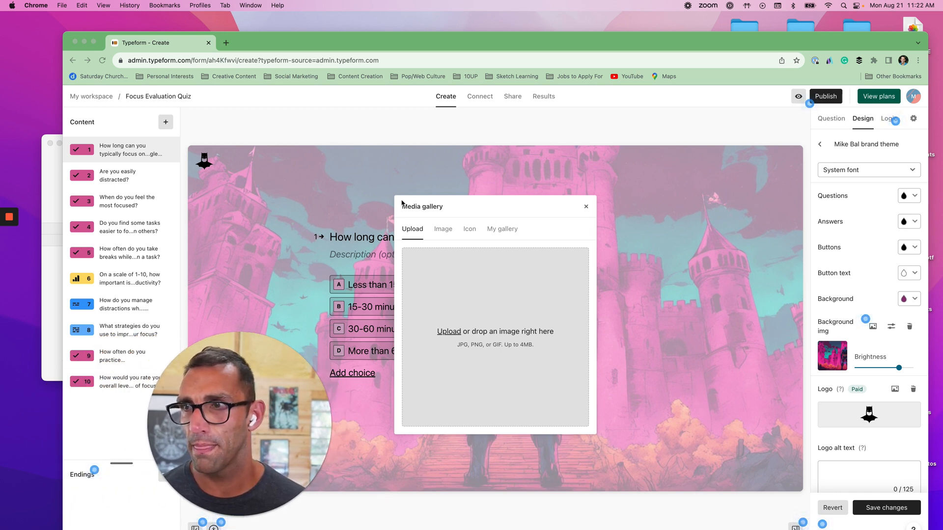
{"action": "left_click", "coordinate": [587, 207]}
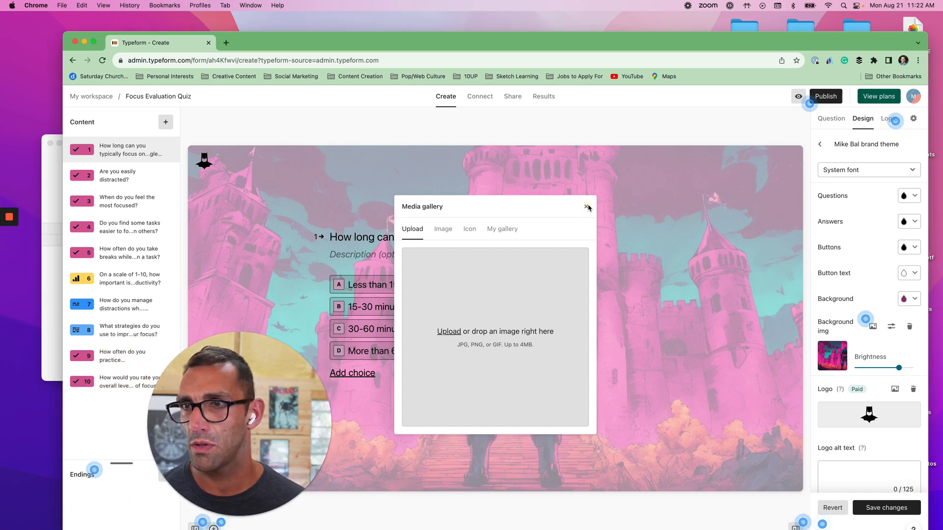
{"action": "left_click", "coordinate": [587, 207]}
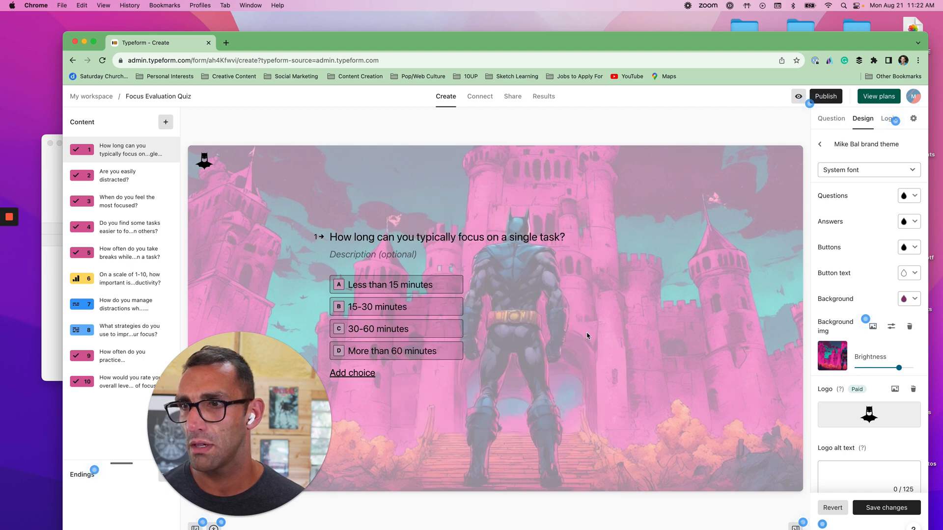
{"action": "left_click_drag", "start_coordinate": [267, 400], "coordinate": [633, 352]}
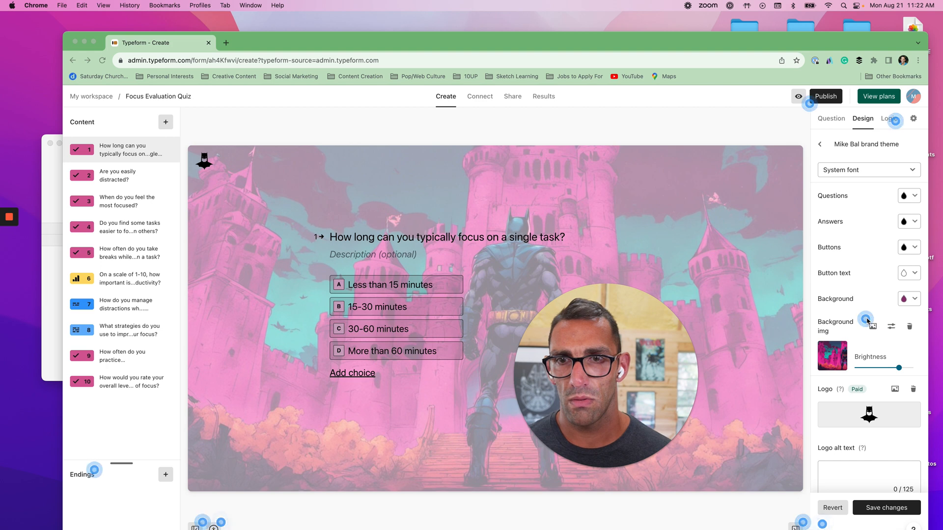
View and dismiss the "Adjust the layout and add media" tip beside the background image setting.
{"action": "left_click", "coordinate": [867, 321]}
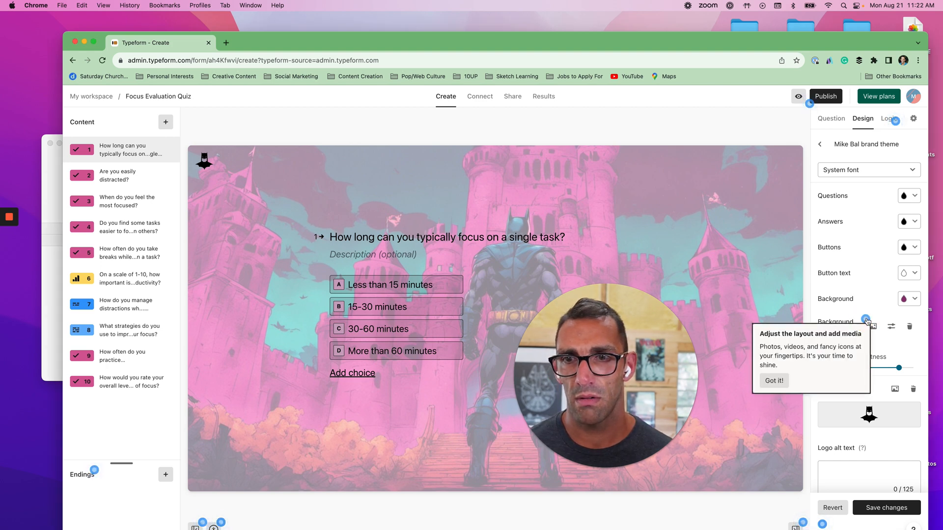
{"action": "left_click", "coordinate": [877, 299]}
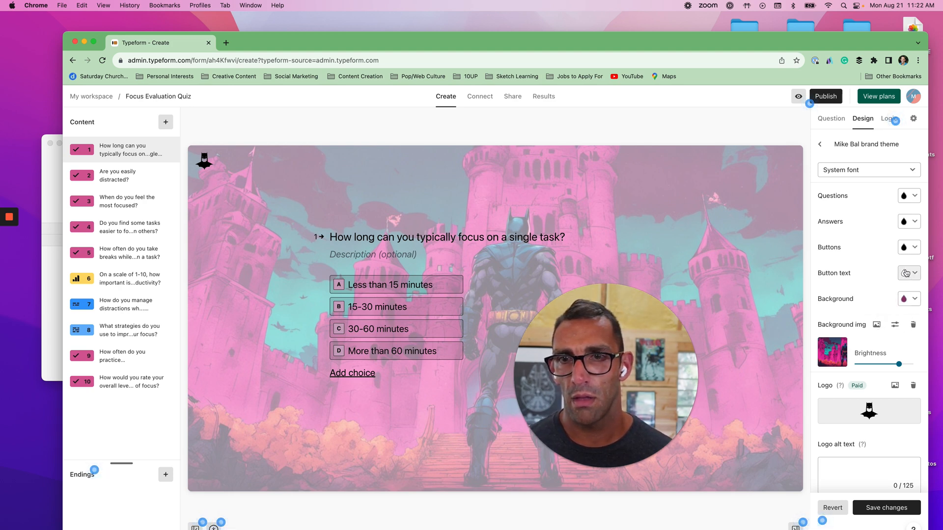
Try darkening the background image and changing the button color to white.
{"action": "left_click", "coordinate": [898, 364]}
{"action": "left_click_drag", "start_coordinate": [898, 363], "coordinate": [876, 366]}
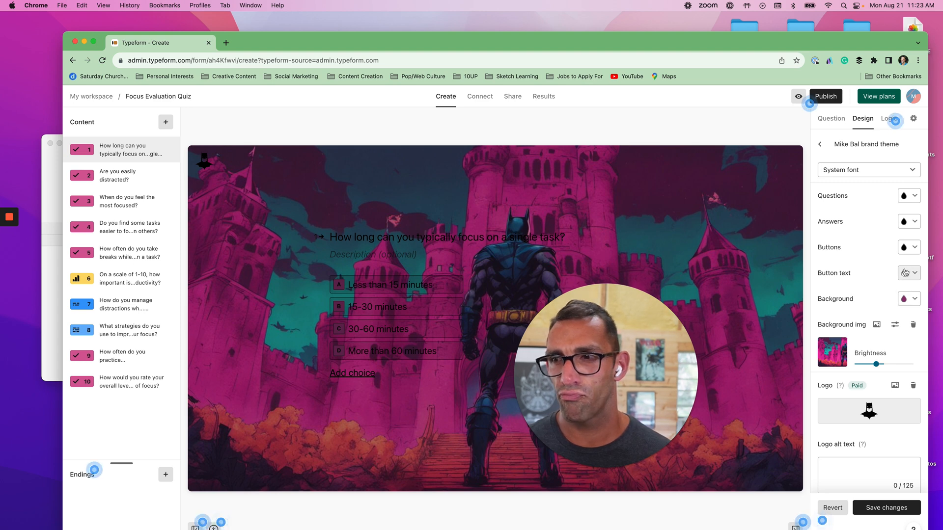
{"action": "left_click", "coordinate": [906, 248]}
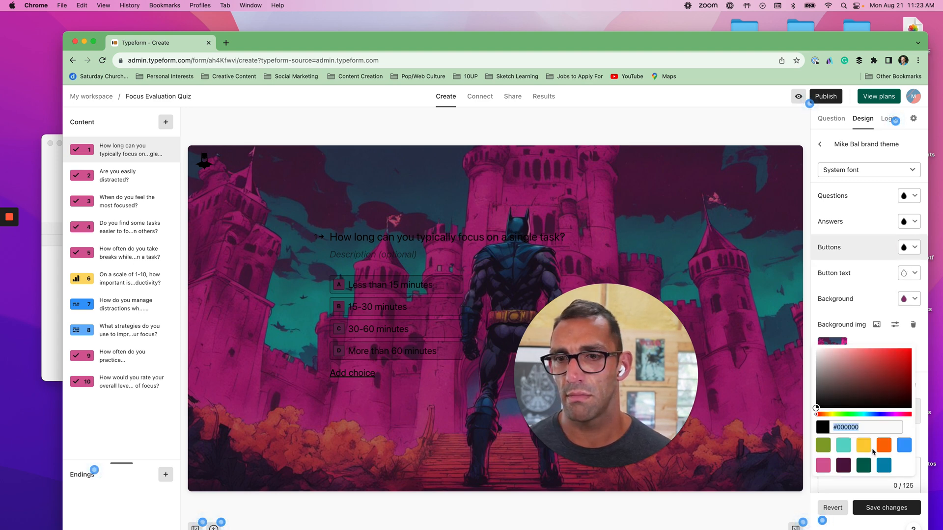
{"action": "left_click_drag", "start_coordinate": [816, 408], "coordinate": [821, 350]}
{"action": "left_click", "coordinate": [786, 347]}
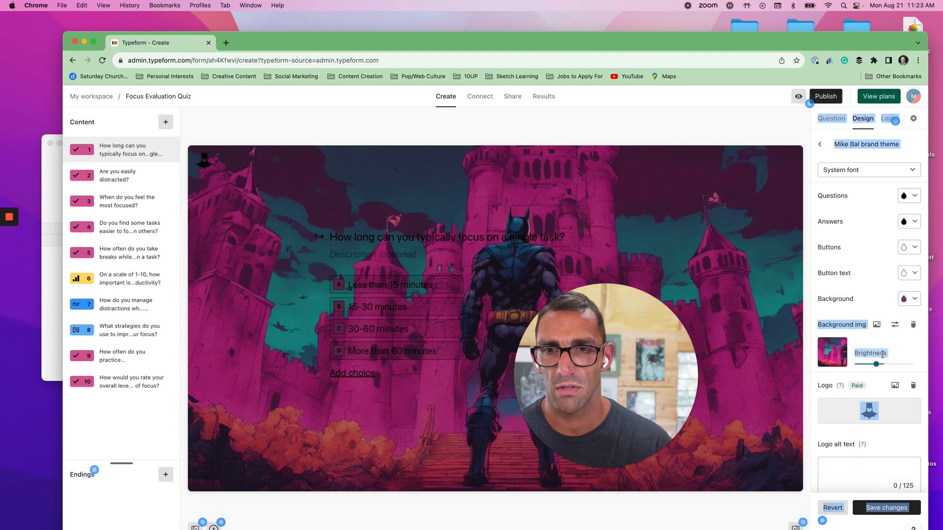
Brighten the background image so the question is readable, and set the button text color to black.
{"action": "left_click_drag", "start_coordinate": [879, 368], "coordinate": [896, 367]}
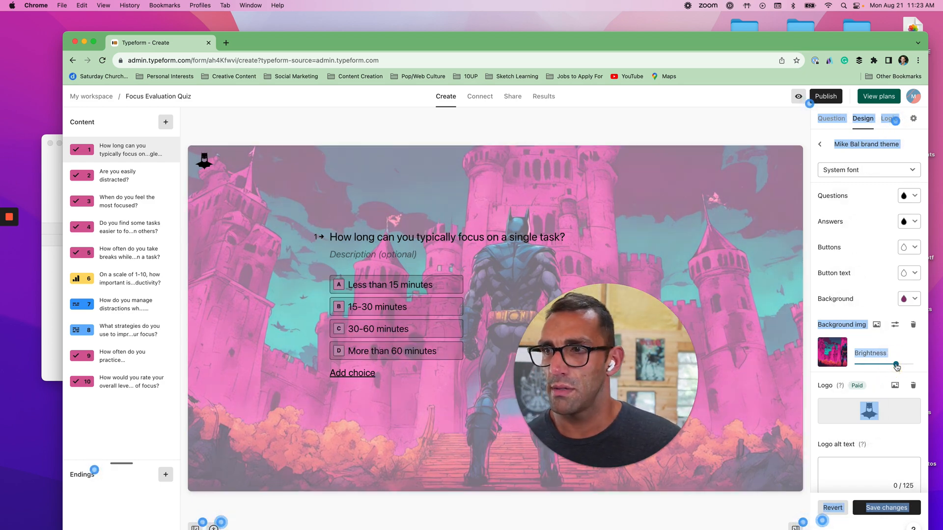
{"action": "left_click_drag", "start_coordinate": [897, 368], "coordinate": [901, 366]}
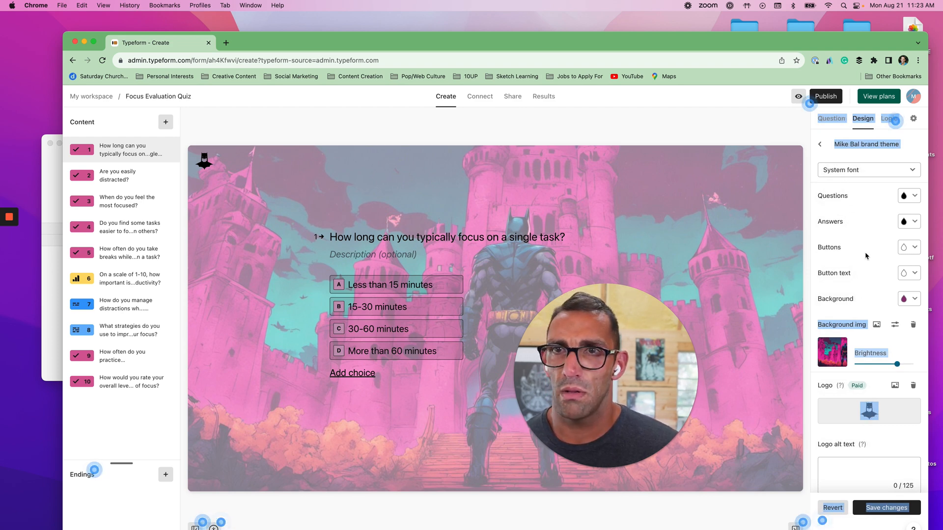
{"action": "left_click", "coordinate": [910, 273]}
{"action": "left_click", "coordinate": [861, 411]}
{"action": "left_click", "coordinate": [803, 449]}
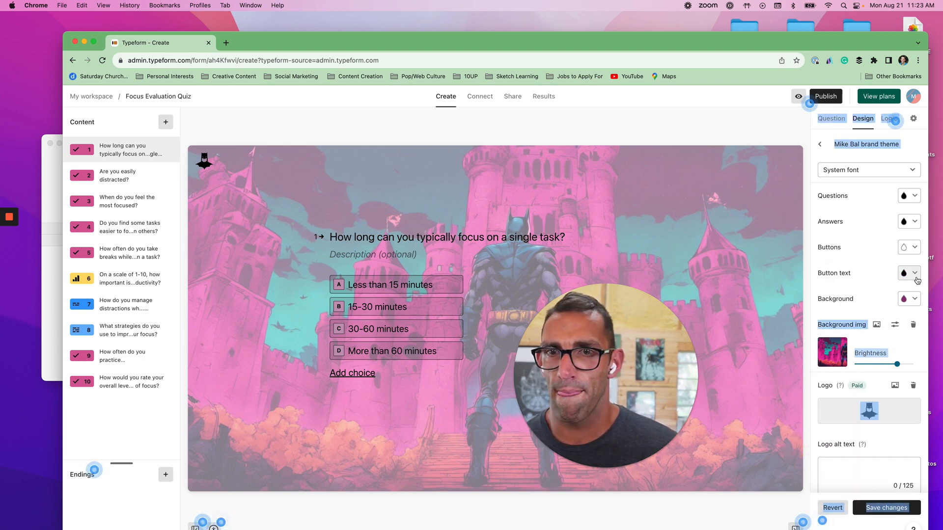
Set the theme's button color to the pink swatch #D65C99.
{"action": "left_click", "coordinate": [911, 243]}
{"action": "left_click", "coordinate": [911, 244]}
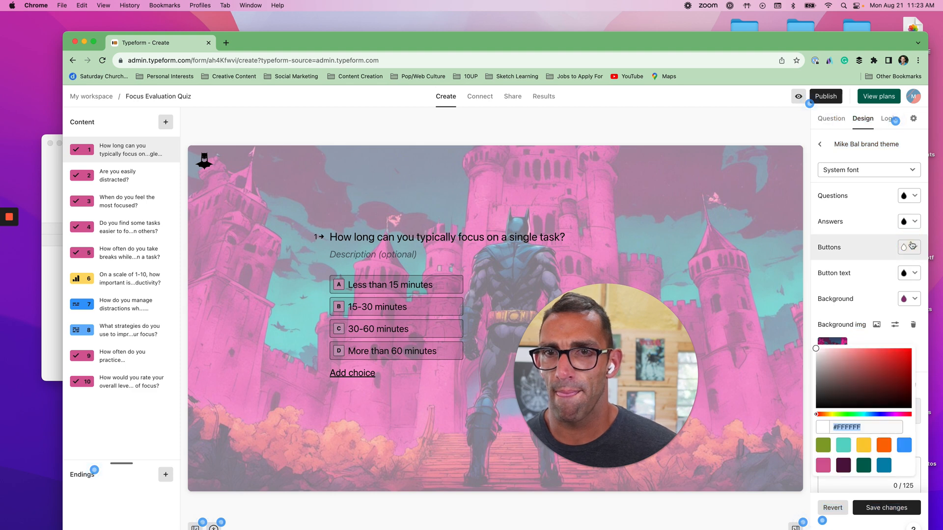
{"action": "left_click", "coordinate": [824, 467]}
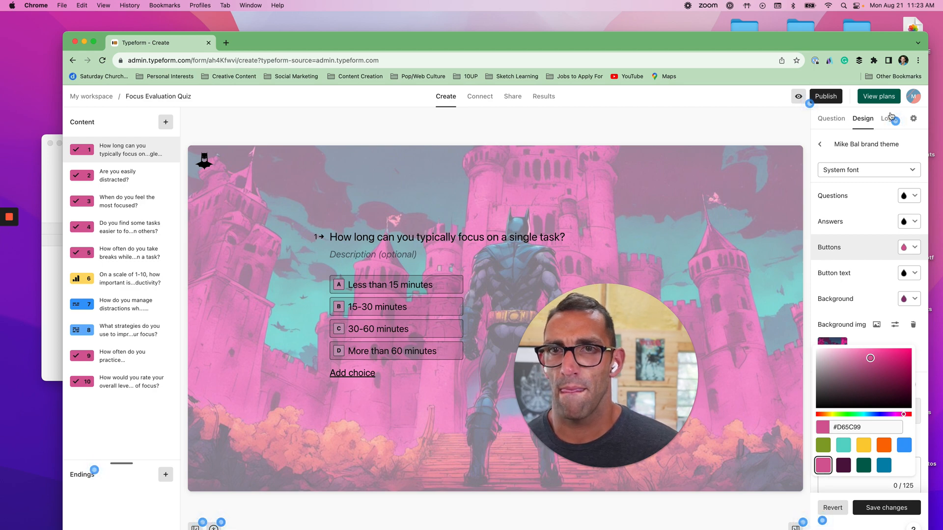
Go to the form's logic, updating the existing brand theme with the changes and saving it without the logo.
{"action": "left_click", "coordinate": [890, 118]}
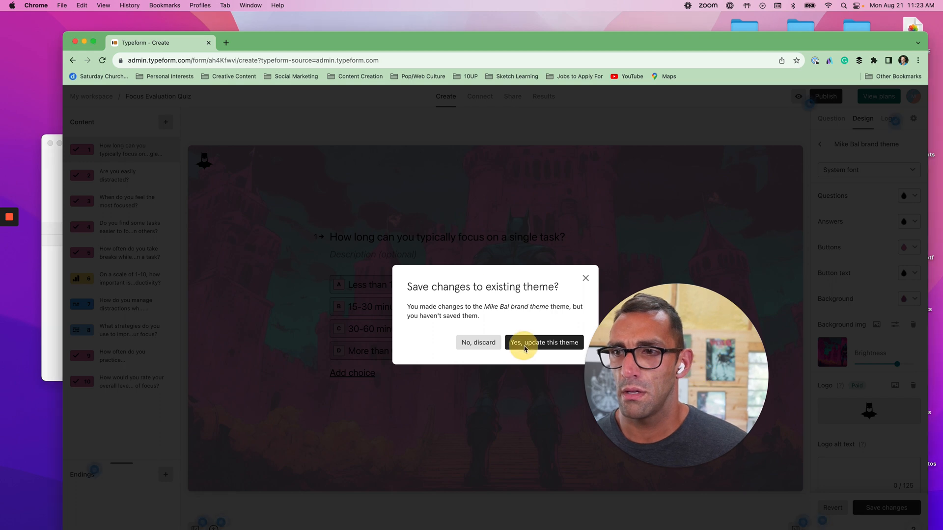
{"action": "left_click", "coordinate": [537, 343]}
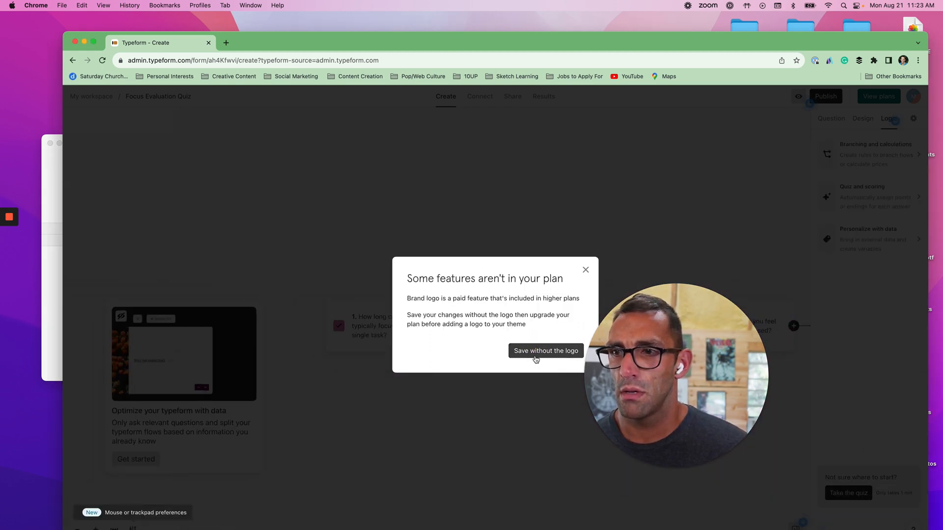
{"action": "left_click", "coordinate": [539, 352]}
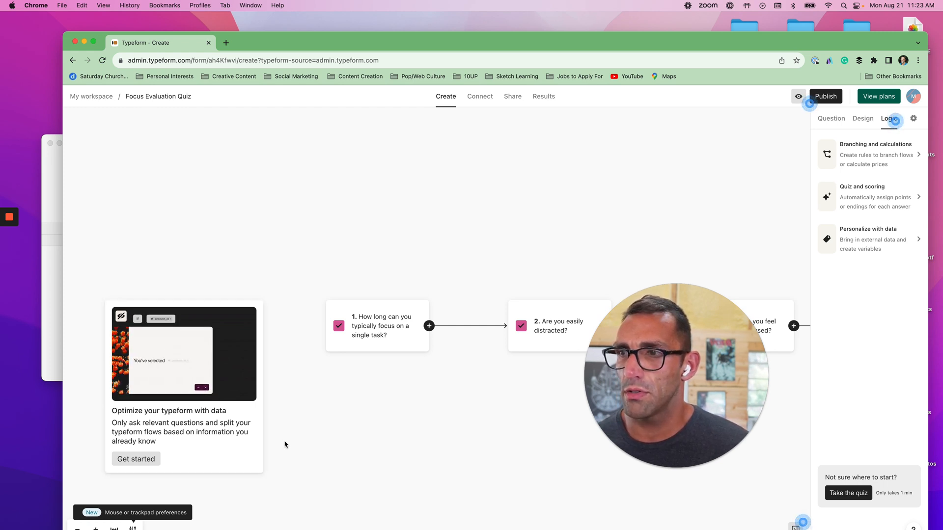
Shift the question 3 card slightly in the logic map and check the branching hint on question 2's connector.
{"action": "left_click_drag", "start_coordinate": [709, 353], "coordinate": [321, 167]}
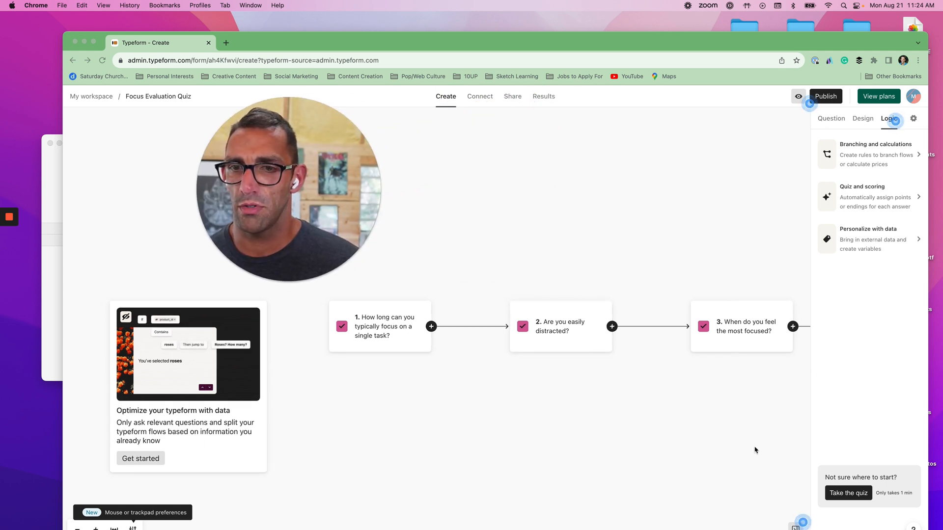
{"action": "left_click_drag", "start_coordinate": [752, 330], "coordinate": [601, 328]}
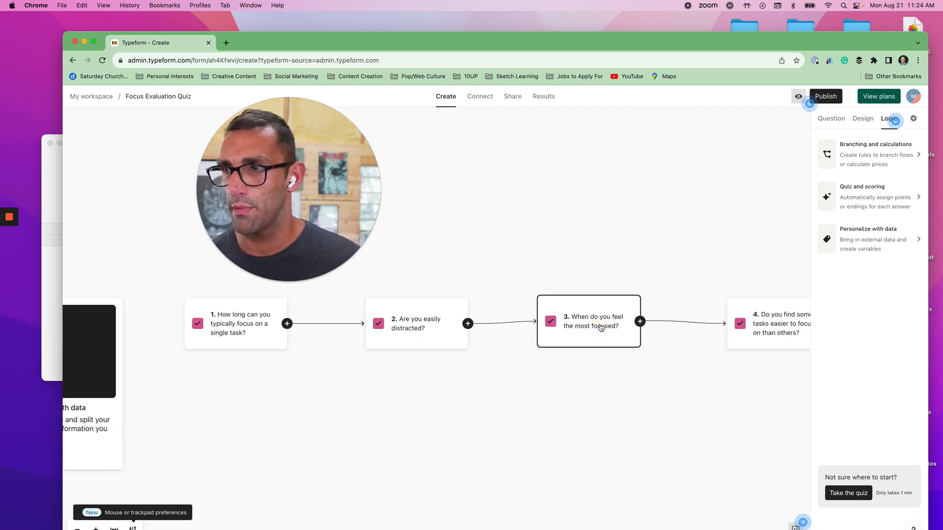
{"action": "left_click", "coordinate": [523, 323]}
{"action": "mouse_move", "coordinate": [570, 313]}
{"action": "left_mouse_down"}
{"action": "mouse_move", "coordinate": [574, 322]}
{"action": "mouse_move", "coordinate": [566, 317]}
{"action": "left_mouse_up"}
{"action": "left_click_drag", "start_coordinate": [368, 207], "coordinate": [418, 379]}
{"action": "left_click", "coordinate": [514, 326]}
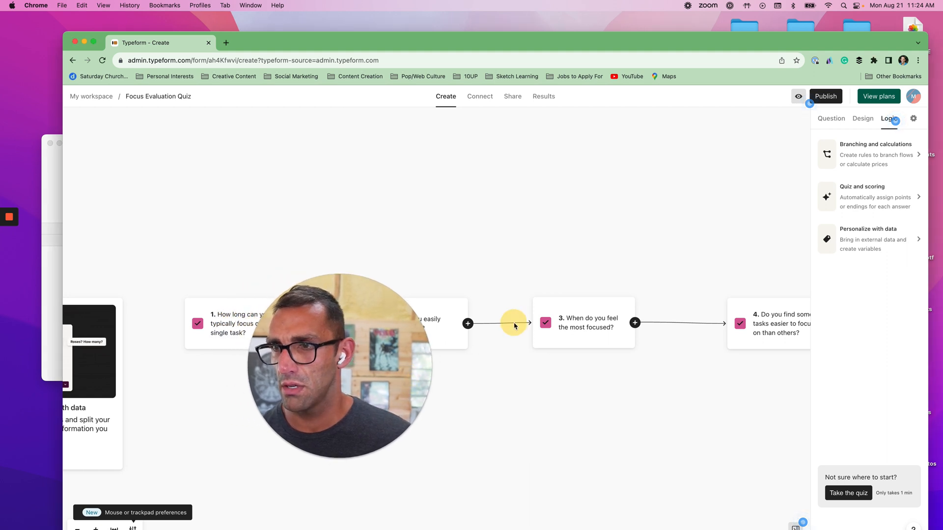
{"action": "left_click", "coordinate": [469, 326]}
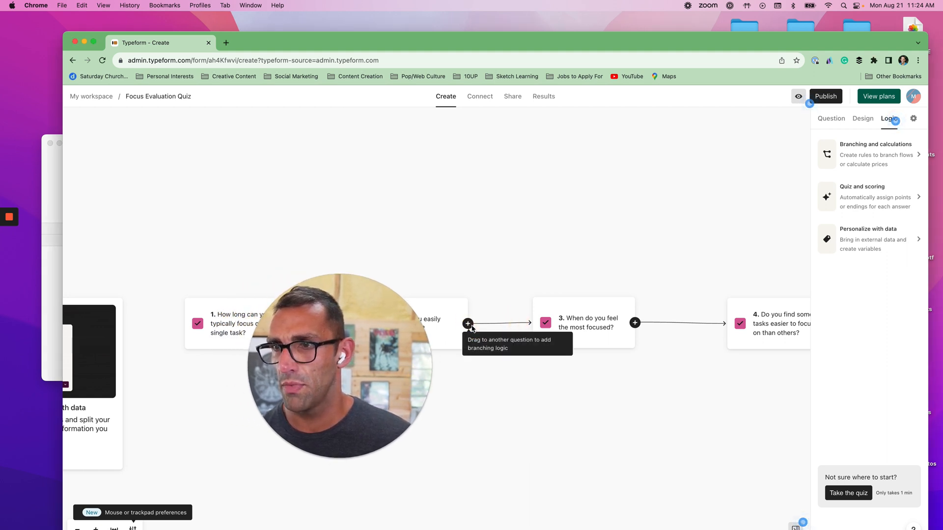
Examine the logic map's question cards, their answer options and the connections running through question 10 to the ending.
{"action": "scroll", "coordinate": [600, 371], "scroll_direction": "down", "scroll_amount": 1}
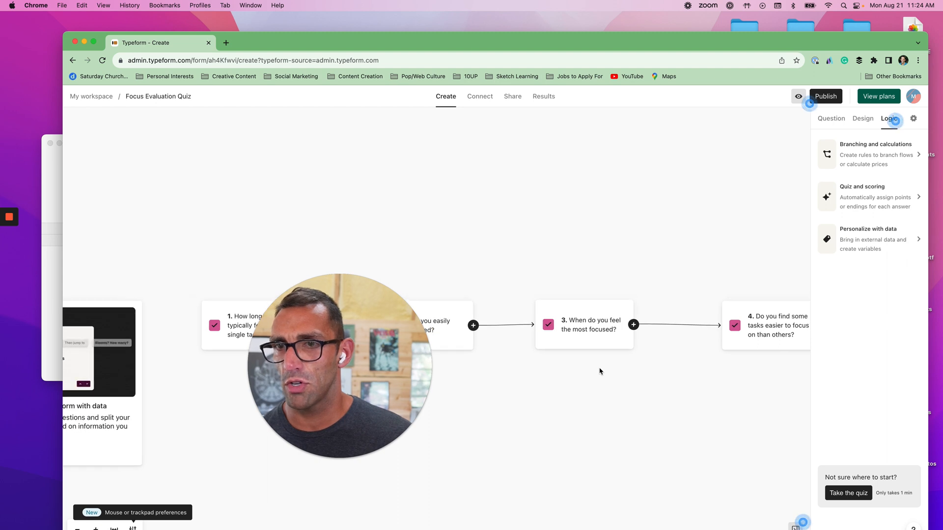
{"action": "scroll", "coordinate": [599, 371], "scroll_direction": "down", "scroll_amount": 2}
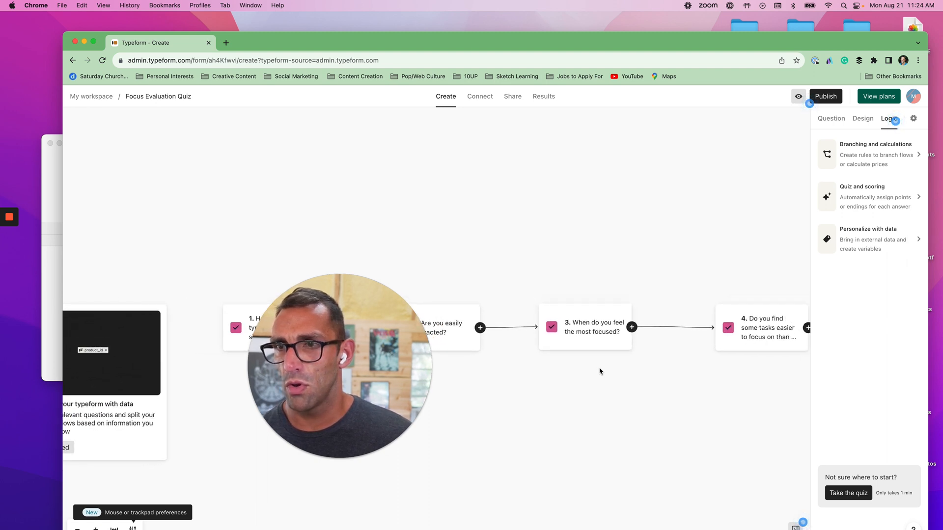
{"action": "scroll", "coordinate": [600, 371], "scroll_direction": "down", "scroll_amount": 6}
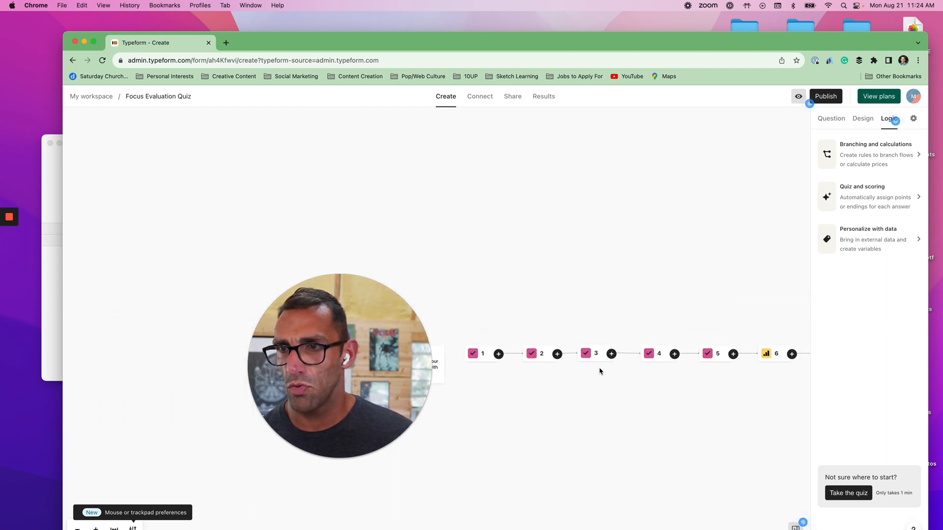
{"action": "scroll", "coordinate": [600, 371], "scroll_direction": "up", "scroll_amount": 5}
{"action": "scroll", "coordinate": [600, 370], "scroll_direction": "down", "scroll_amount": 5}
{"action": "scroll", "coordinate": [600, 370], "scroll_direction": "up", "scroll_amount": 6}
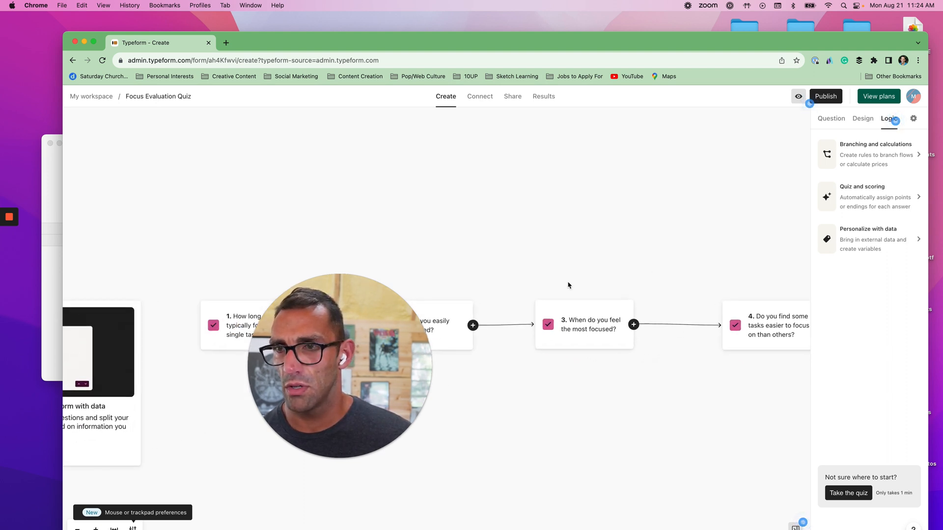
{"action": "scroll", "coordinate": [568, 283], "scroll_direction": "up", "scroll_amount": 1}
{"action": "scroll", "coordinate": [607, 381], "scroll_direction": "up", "scroll_amount": 3}
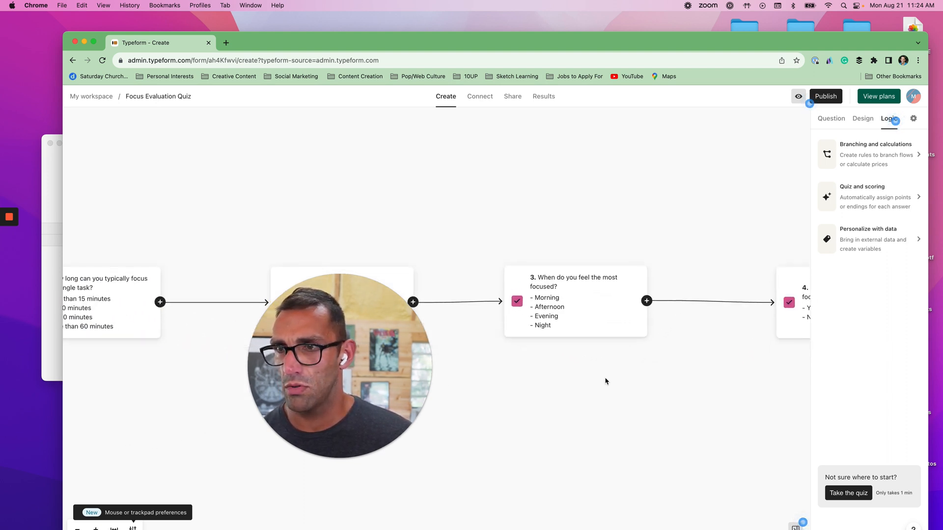
{"action": "scroll", "coordinate": [607, 381], "scroll_direction": "down", "scroll_amount": 5}
{"action": "left_click_drag", "start_coordinate": [616, 381], "coordinate": [520, 393]}
{"action": "left_click_drag", "start_coordinate": [665, 392], "coordinate": [347, 313]}
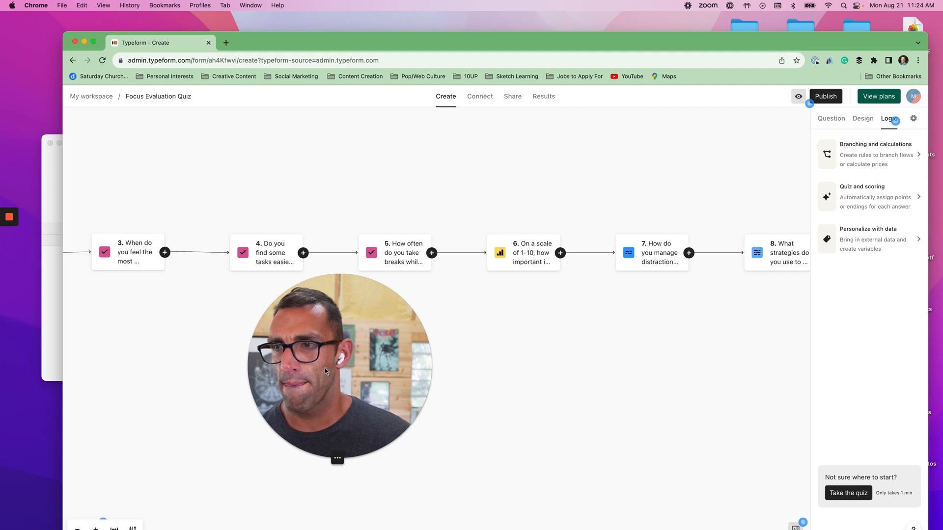
{"action": "left_click_drag", "start_coordinate": [325, 370], "coordinate": [515, 402]}
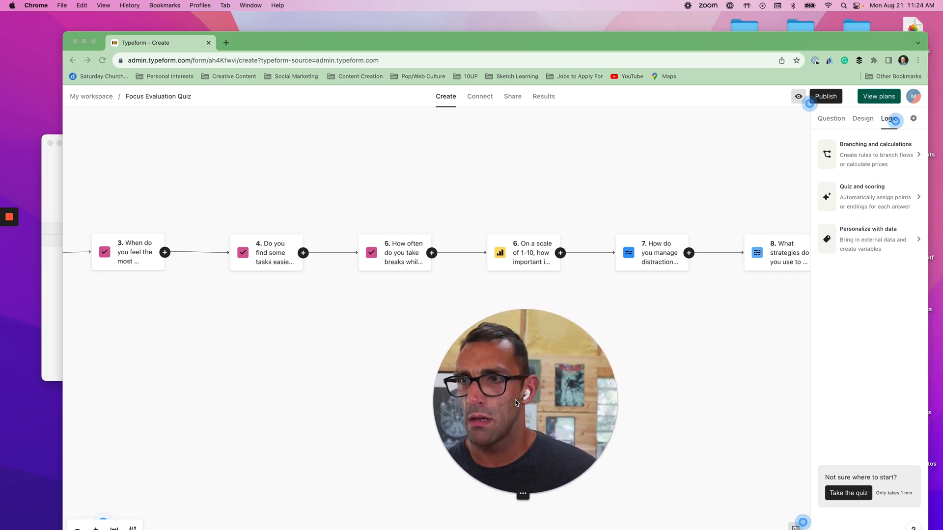
{"action": "left_click_drag", "start_coordinate": [771, 340], "coordinate": [693, 335]}
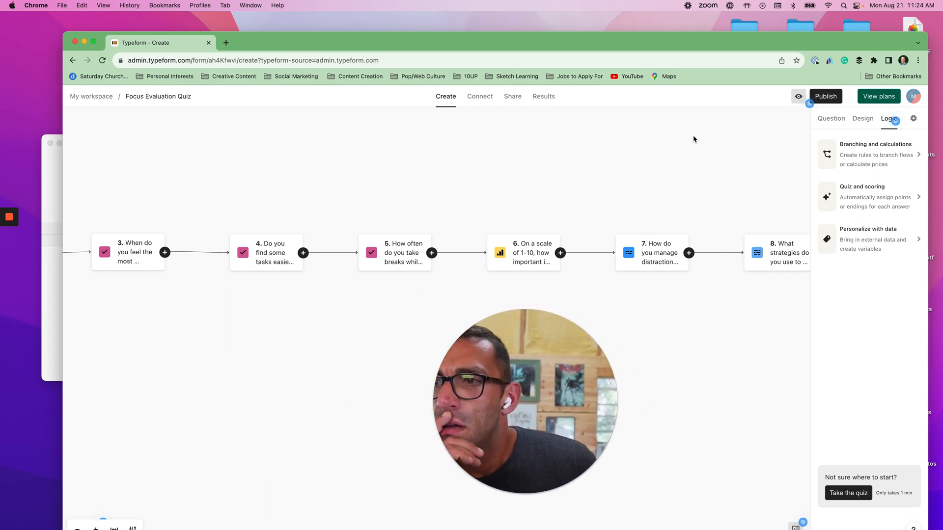
{"action": "left_click_drag", "start_coordinate": [676, 193], "coordinate": [489, 194]}
{"action": "left_click", "coordinate": [315, 257]}
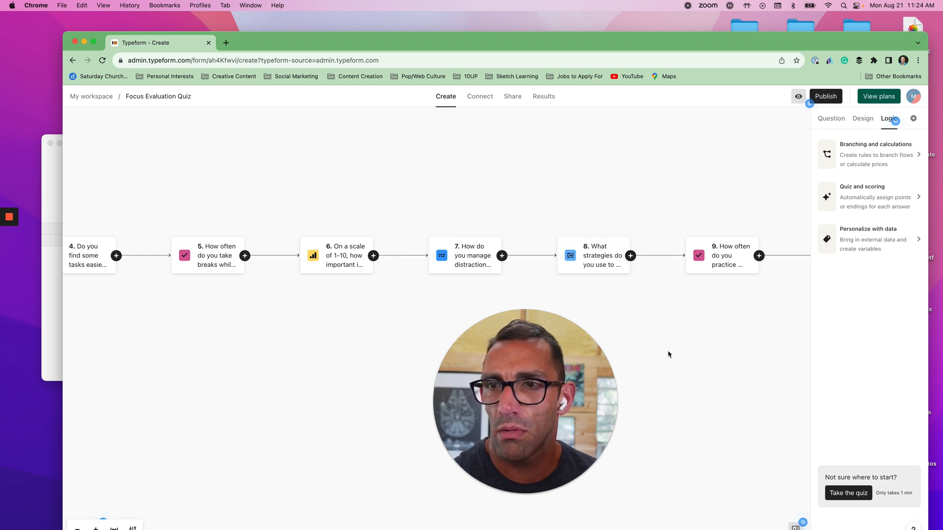
{"action": "left_click_drag", "start_coordinate": [694, 334], "coordinate": [557, 309]}
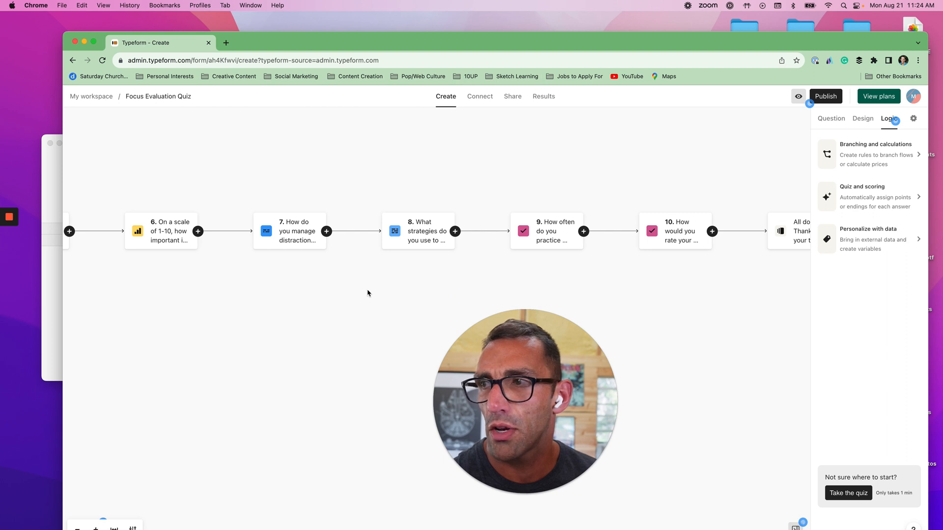
Move the question 7 card below the main row of the logic map and check the branching hint on question 6's connector.
{"action": "left_click_drag", "start_coordinate": [276, 244], "coordinate": [285, 294]}
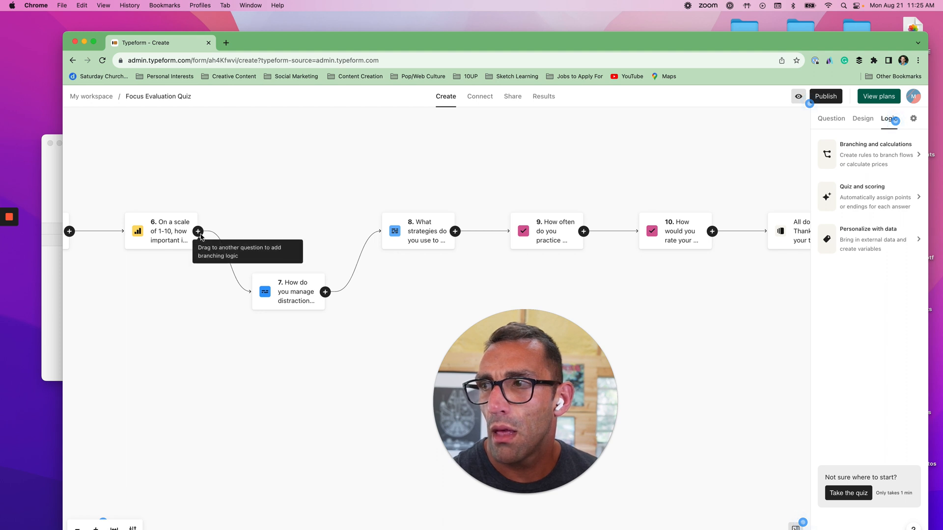
{"action": "left_click_drag", "start_coordinate": [200, 235], "coordinate": [201, 235]}
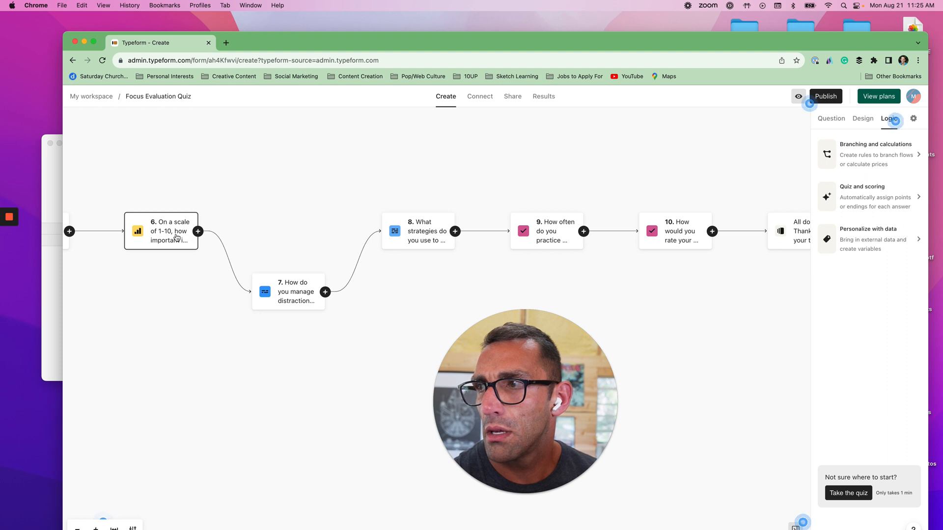
Branch question 6 to question 9 with the condition that the answer is lower or equal to 3.
{"action": "left_click_drag", "start_coordinate": [199, 232], "coordinate": [543, 221]}
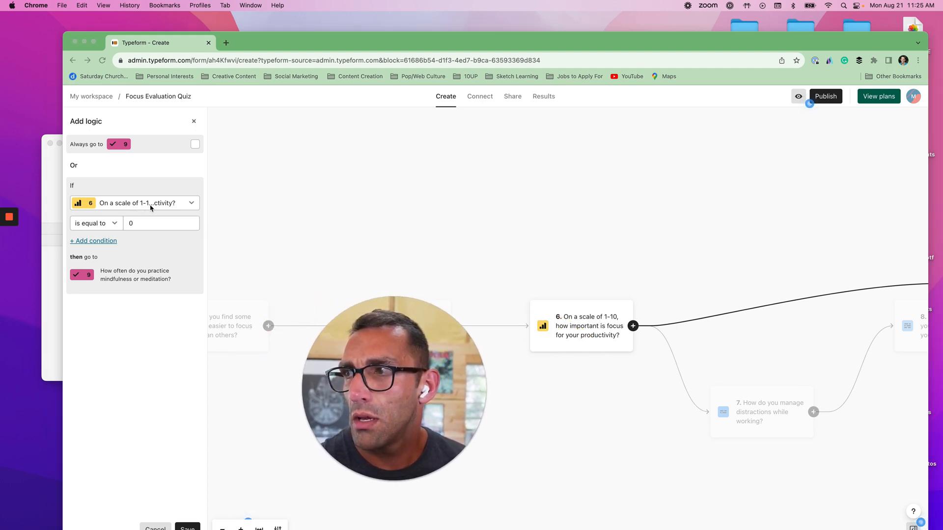
{"action": "left_click", "coordinate": [113, 227]}
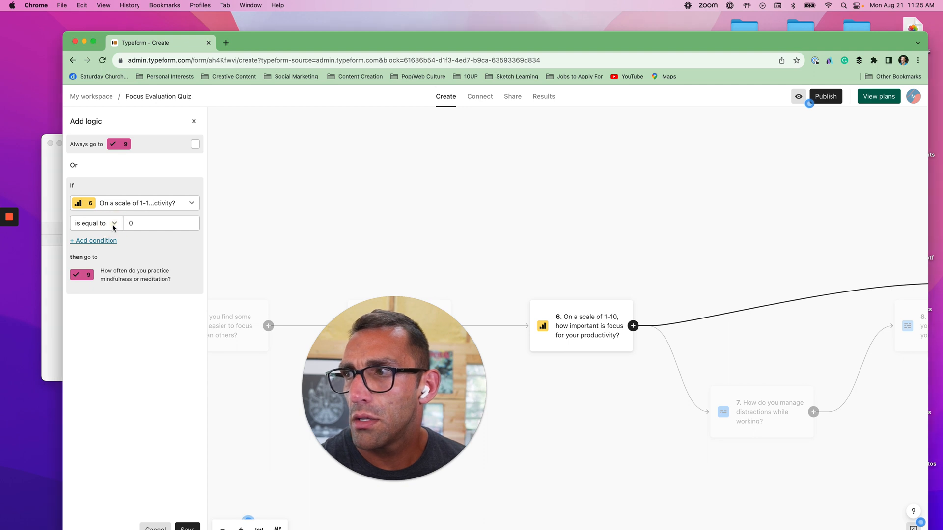
{"action": "left_click", "coordinate": [154, 226]}
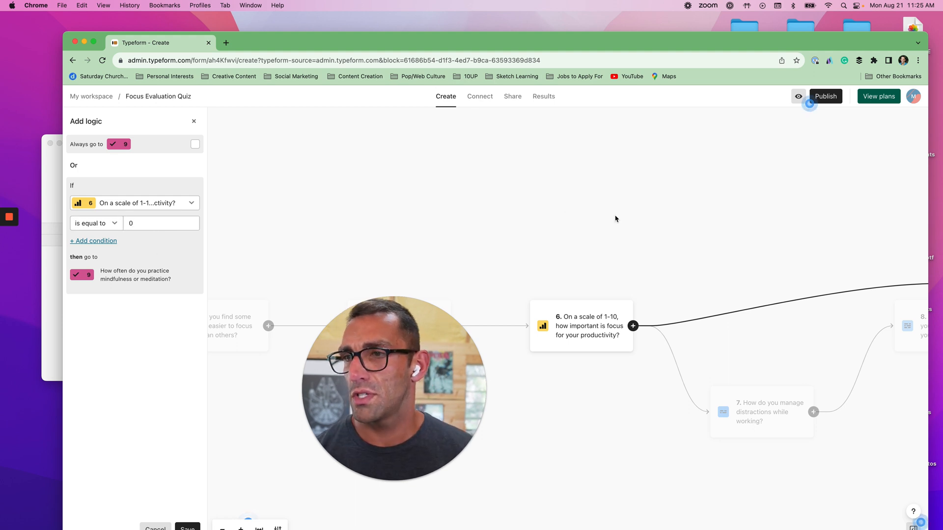
{"action": "left_click", "coordinate": [116, 222]}
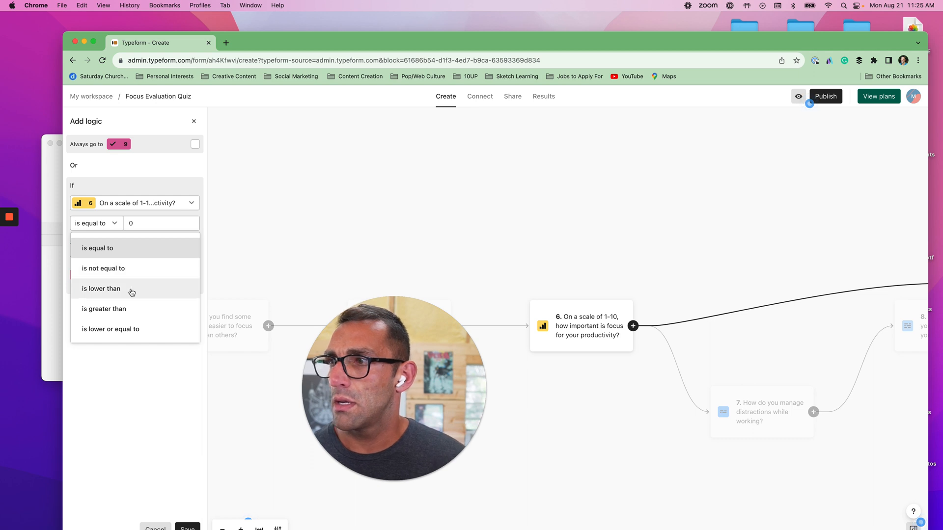
{"action": "left_click", "coordinate": [132, 333]}
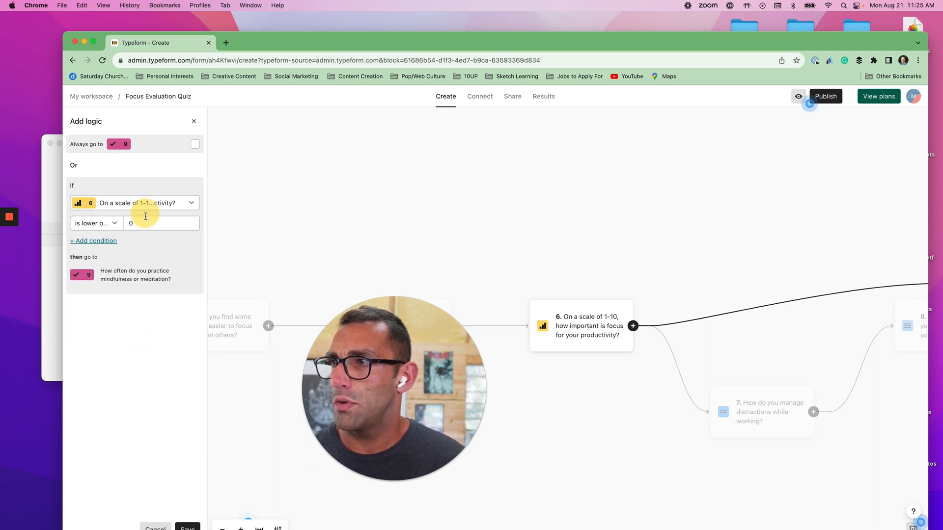
{"action": "left_click_drag", "start_coordinate": [152, 221], "coordinate": [112, 224]}
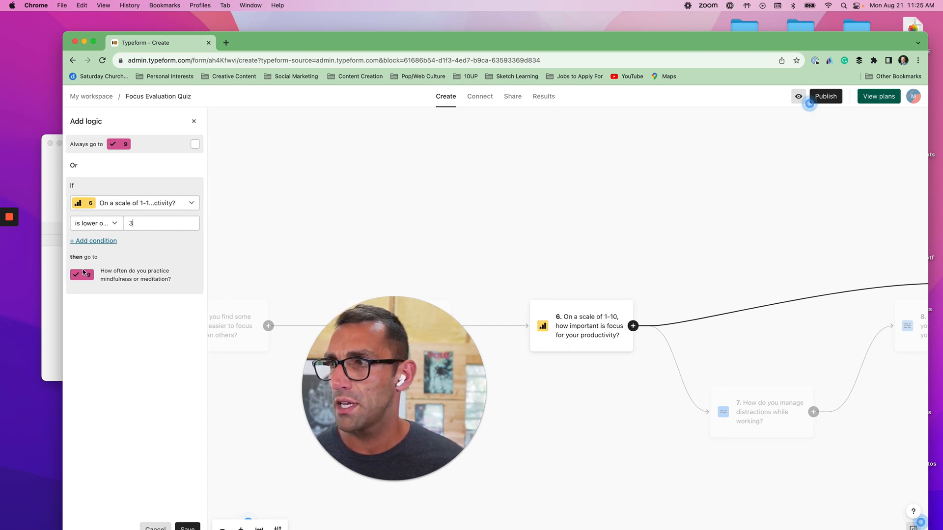
Try a second condition on question 6 with "is greater or equal to" 3, and delete it from the rule.
{"action": "left_click", "coordinate": [107, 242]}
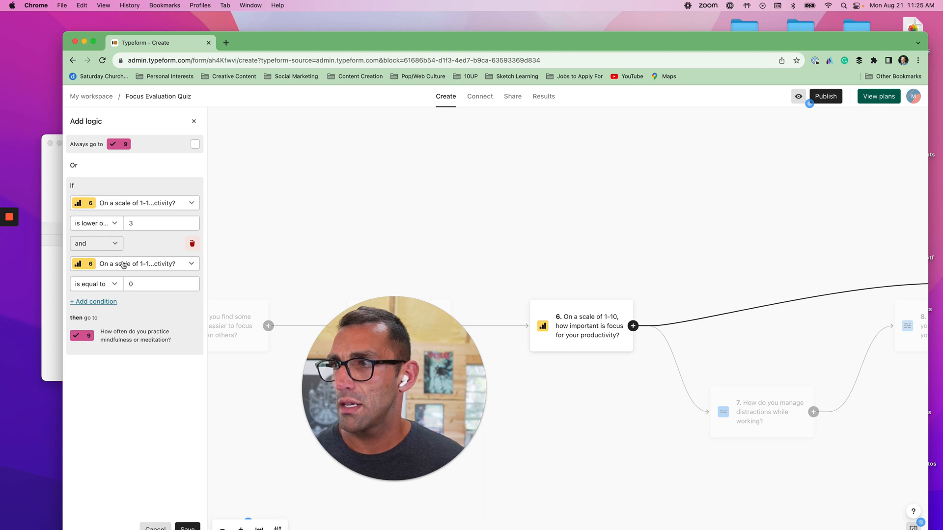
{"action": "left_click", "coordinate": [86, 284]}
{"action": "scroll", "coordinate": [93, 356], "scroll_direction": "down", "scroll_amount": 1}
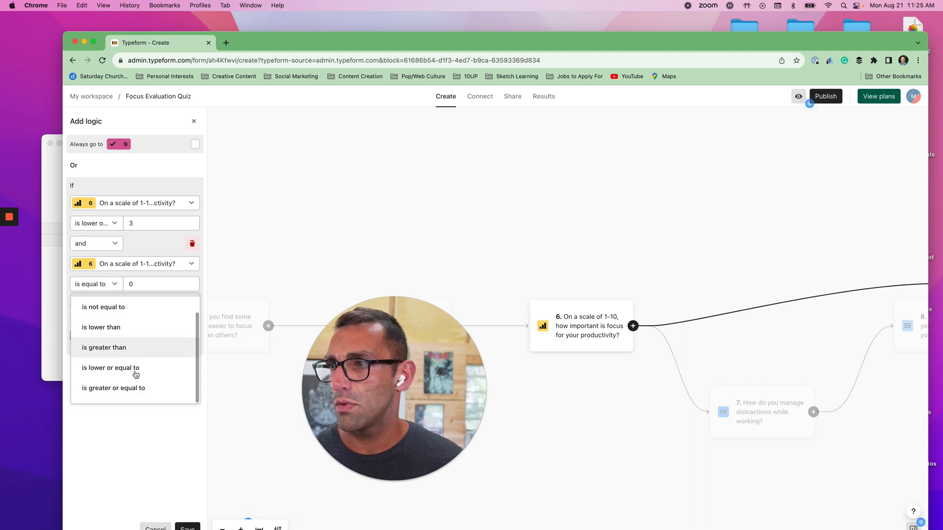
{"action": "left_click", "coordinate": [132, 387]}
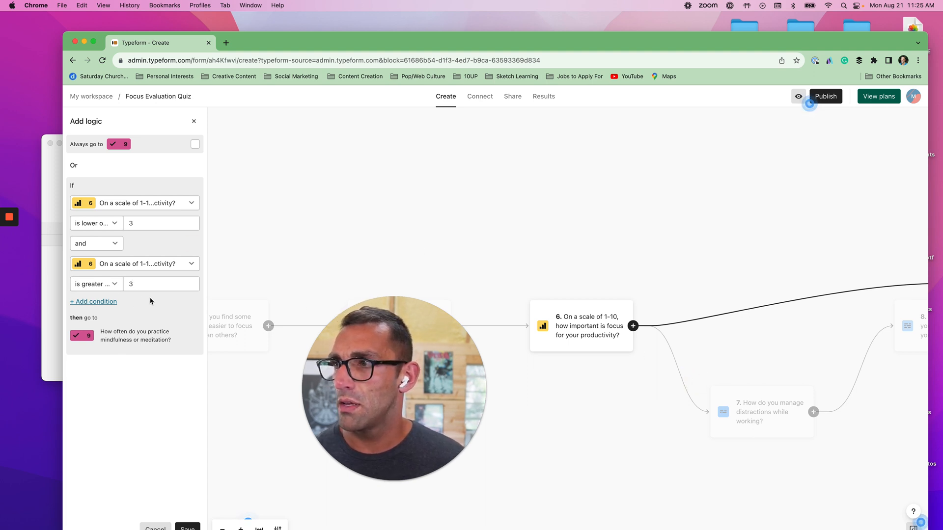
{"action": "left_click", "coordinate": [194, 245]}
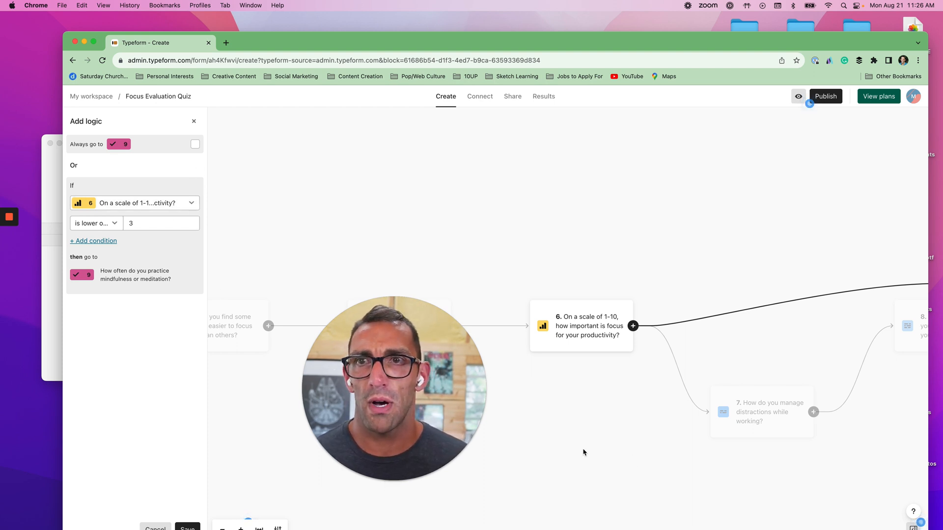
Inspect the new branch from question 6 across the logic map and discard the rule without saving.
{"action": "left_click_drag", "start_coordinate": [467, 429], "coordinate": [508, 458]}
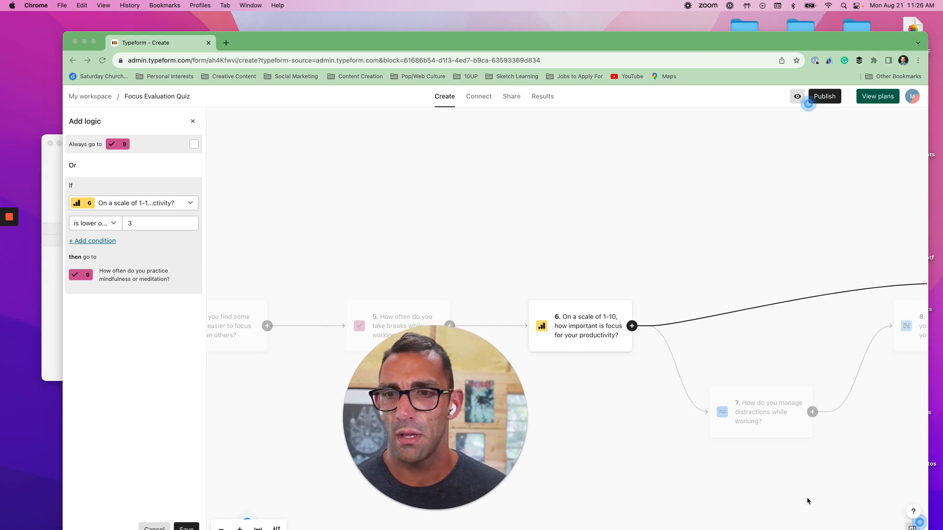
{"action": "left_click_drag", "start_coordinate": [775, 367], "coordinate": [578, 261]}
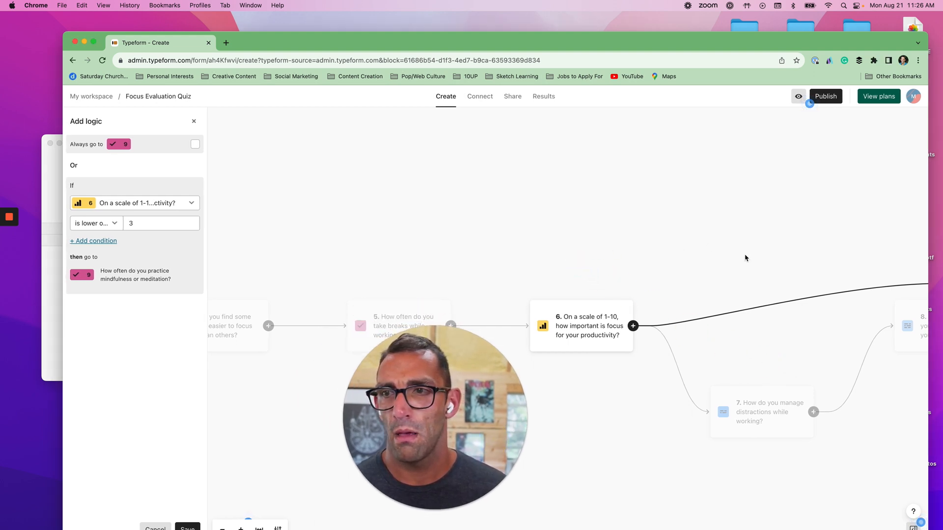
{"action": "left_click_drag", "start_coordinate": [745, 258], "coordinate": [504, 192]}
{"action": "left_click_drag", "start_coordinate": [608, 241], "coordinate": [417, 151]}
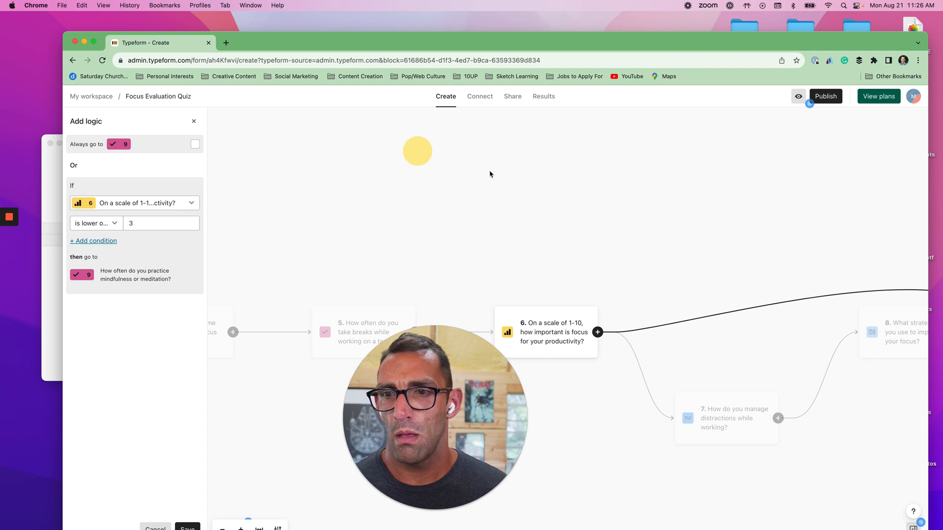
{"action": "left_click_drag", "start_coordinate": [859, 460], "coordinate": [589, 320]}
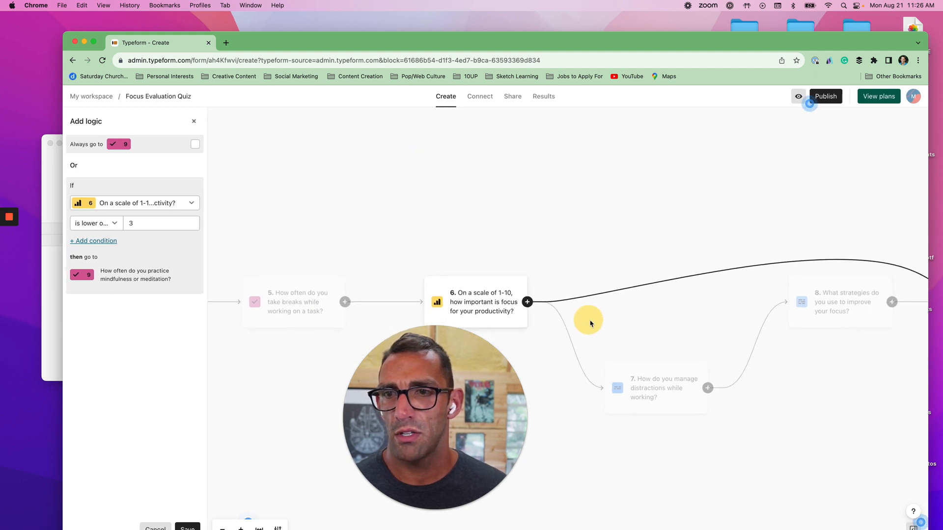
{"action": "left_click_drag", "start_coordinate": [850, 396], "coordinate": [560, 320]}
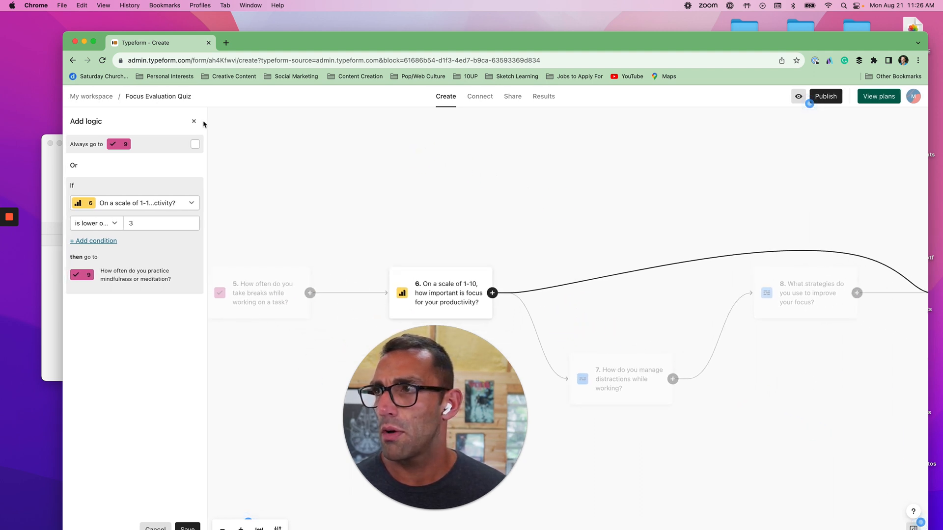
{"action": "left_click", "coordinate": [194, 121]}
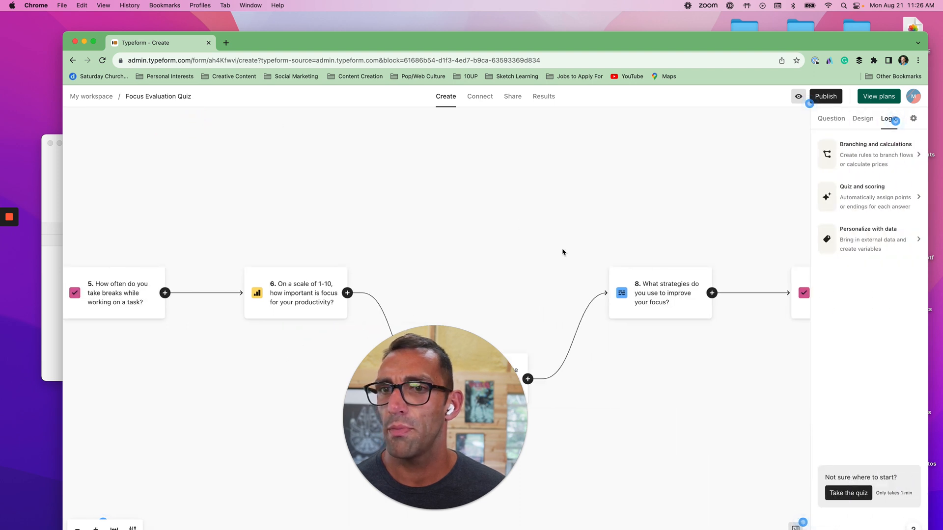
Look through the quiz and scoring options and review the question flow between question 3 and the ending in the logic map.
{"action": "left_click_drag", "start_coordinate": [705, 233], "coordinate": [687, 236]}
{"action": "left_click_drag", "start_coordinate": [565, 188], "coordinate": [549, 170]}
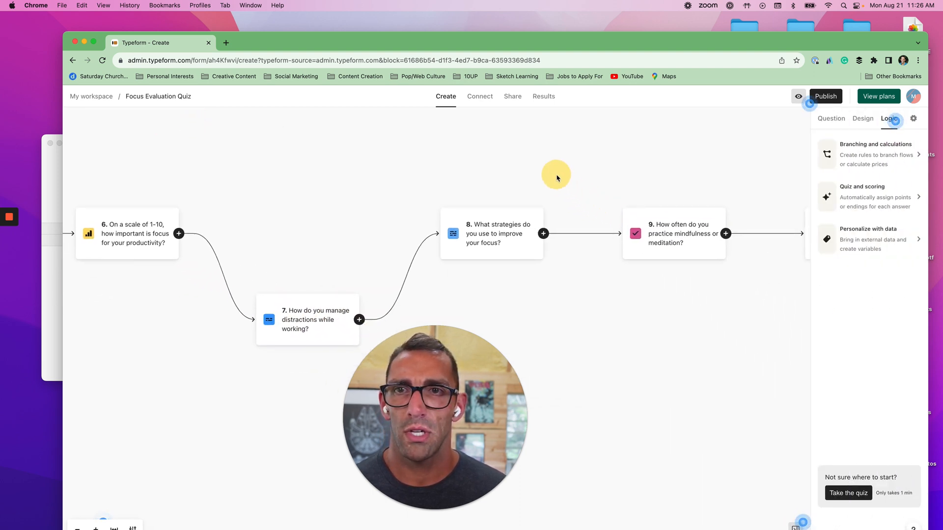
{"action": "left_click", "coordinate": [868, 190]}
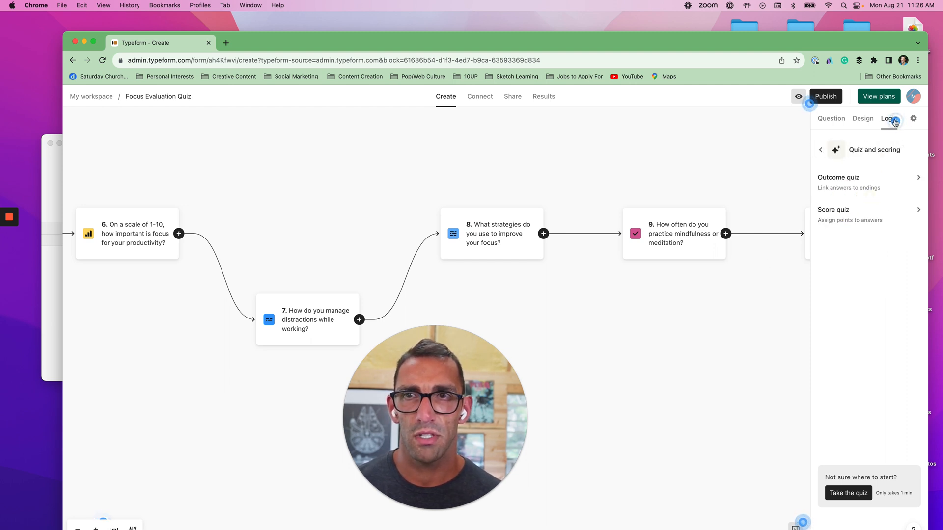
{"action": "left_click_drag", "start_coordinate": [751, 346], "coordinate": [584, 305]}
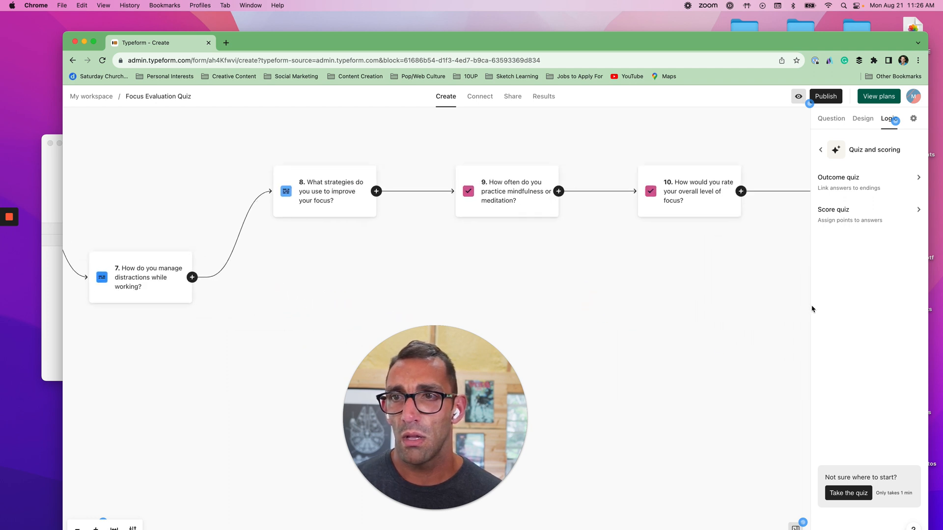
{"action": "left_click_drag", "start_coordinate": [745, 285], "coordinate": [692, 305]}
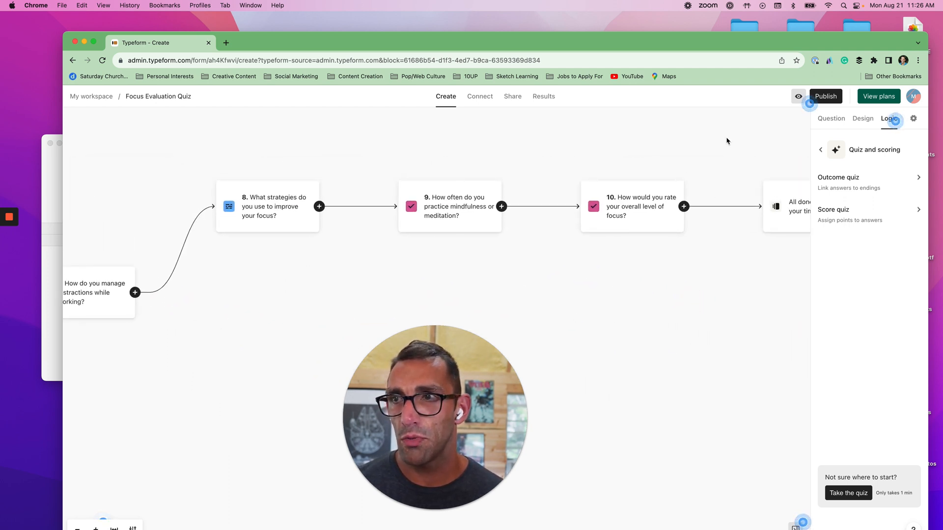
{"action": "left_click_drag", "start_coordinate": [603, 274], "coordinate": [700, 268]}
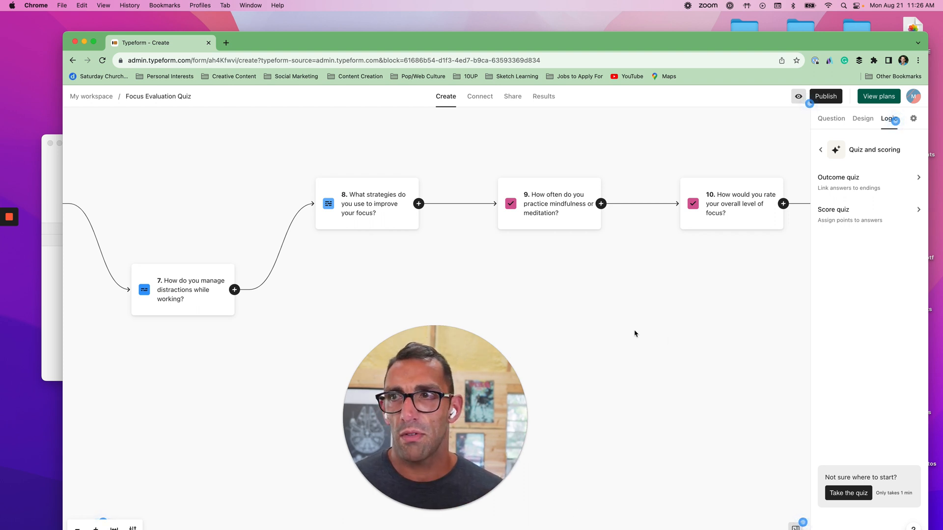
{"action": "scroll", "coordinate": [634, 333], "scroll_direction": "left", "scroll_amount": 10}
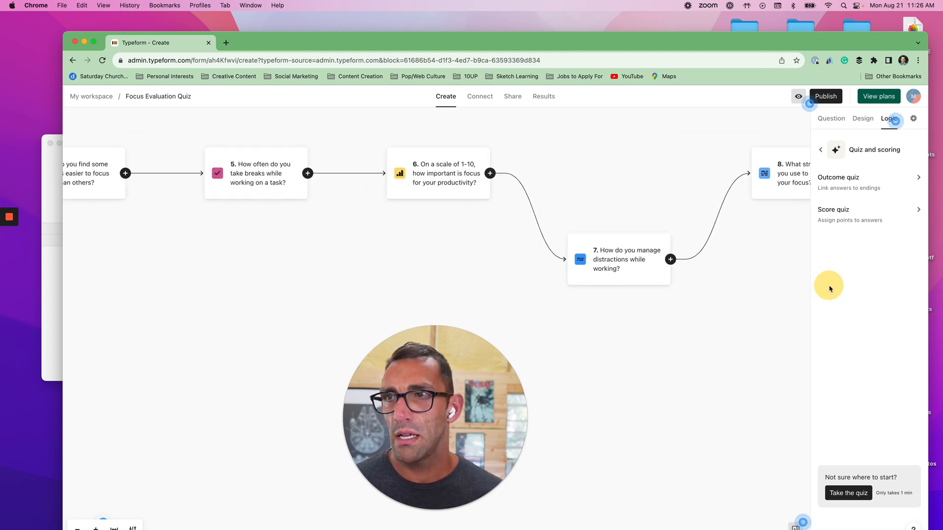
{"action": "scroll", "coordinate": [732, 447], "scroll_direction": "left", "scroll_amount": 5}
{"action": "scroll", "coordinate": [731, 447], "scroll_direction": "up", "scroll_amount": 3}
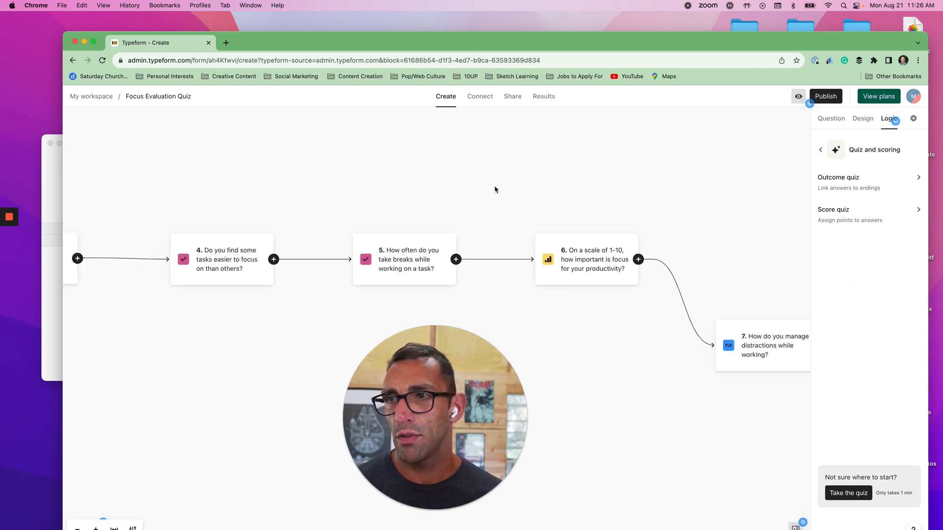
{"action": "scroll", "coordinate": [523, 189], "scroll_direction": "left", "scroll_amount": 6}
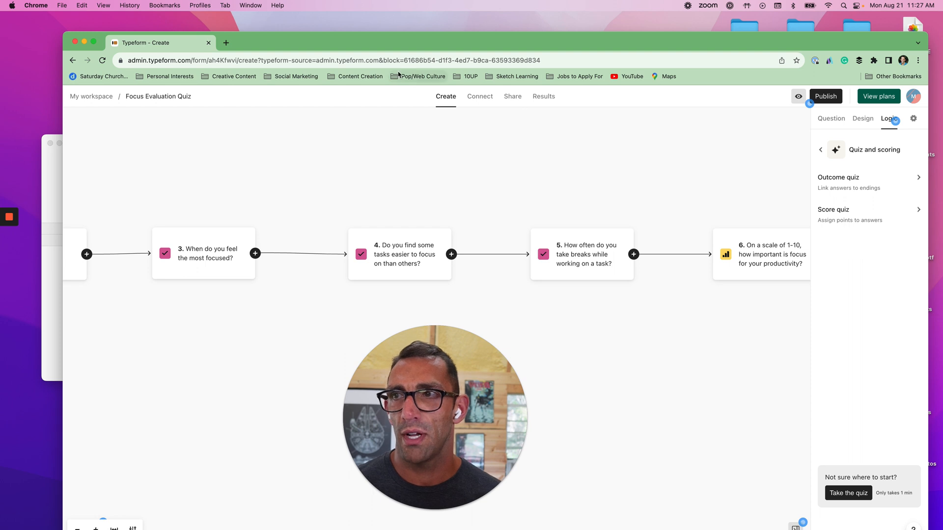
View the form's available integrations, return to the form editor and show the saved design themes.
{"action": "left_click", "coordinate": [480, 96]}
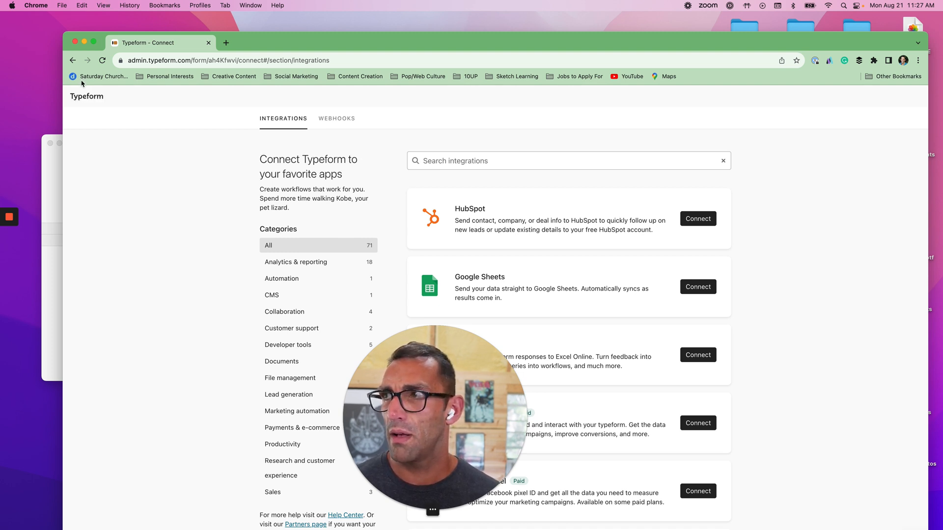
{"action": "left_click", "coordinate": [72, 65]}
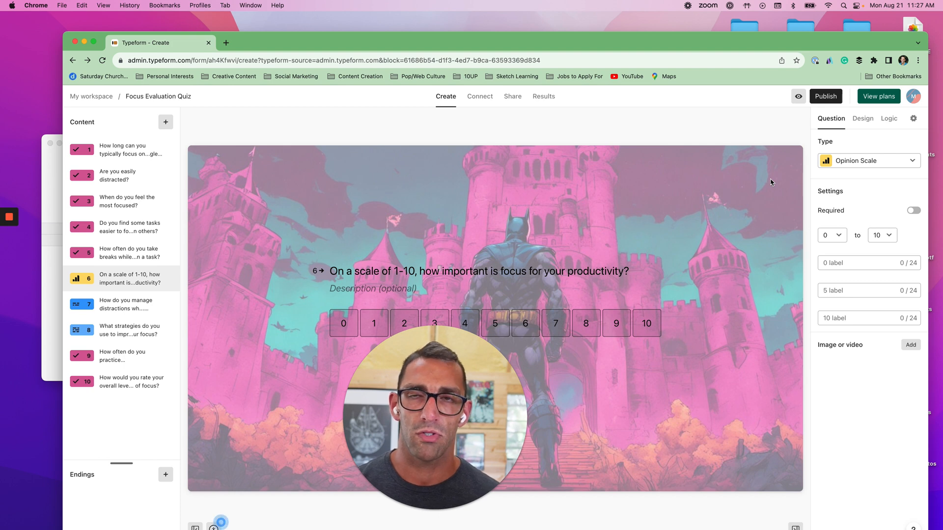
{"action": "left_click", "coordinate": [863, 119]}
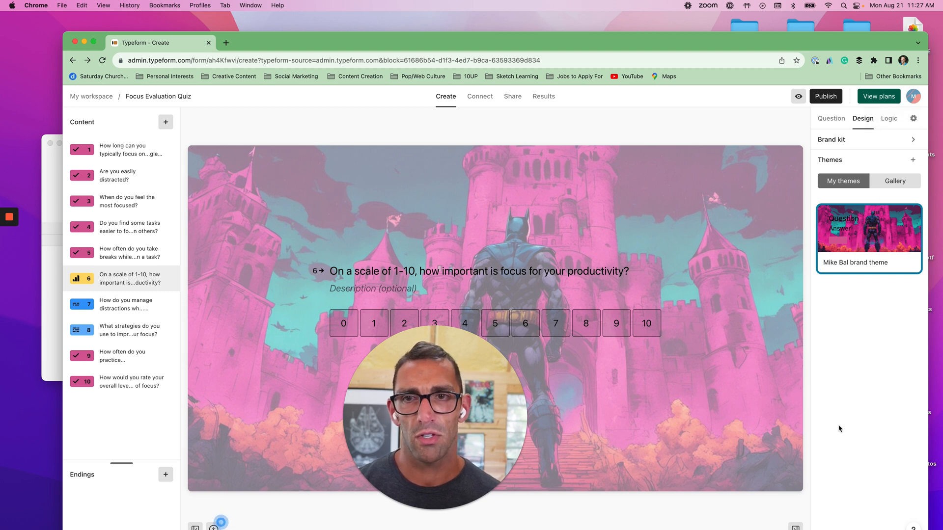
{"action": "left_click_drag", "start_coordinate": [758, 51], "coordinate": [769, 52]}
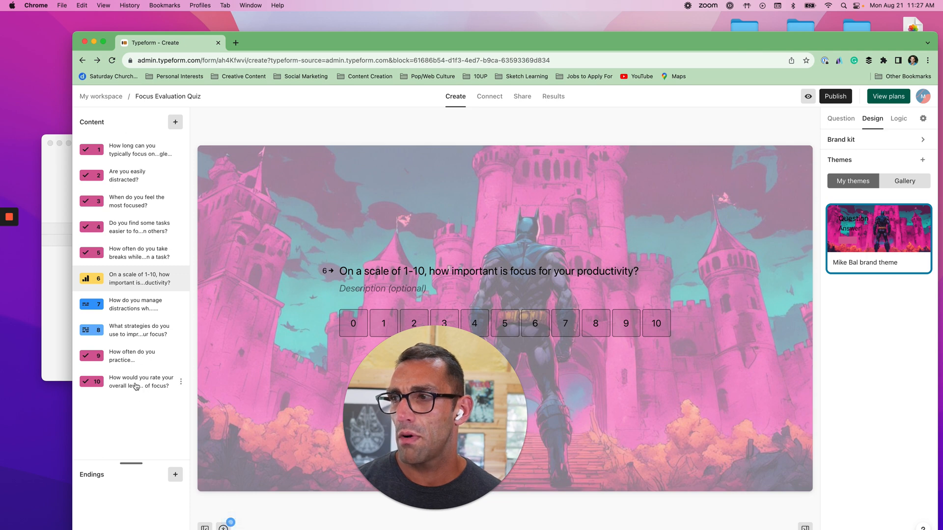
Move the mindfulness or meditation question up to fifth place in the quiz's question order.
{"action": "left_click_drag", "start_coordinate": [136, 358], "coordinate": [129, 250]}
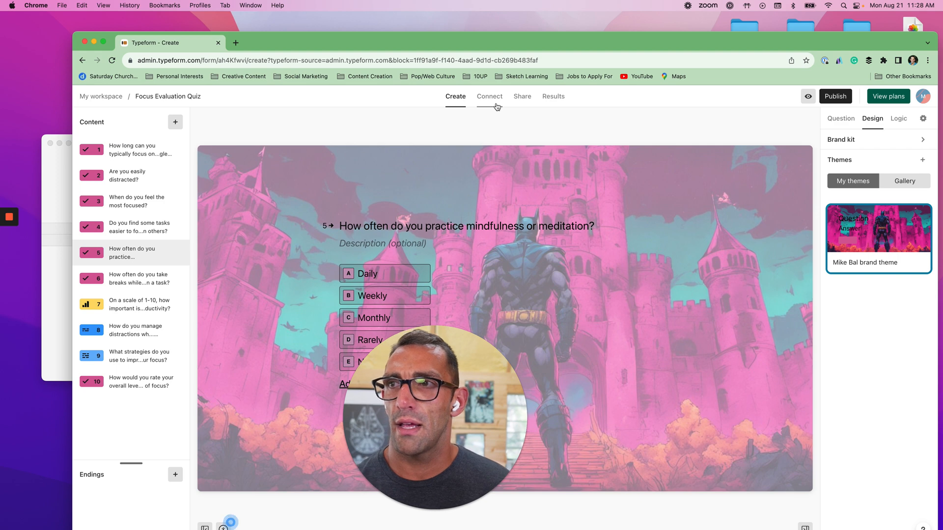
{"action": "left_click_drag", "start_coordinate": [457, 422], "coordinate": [593, 350]}
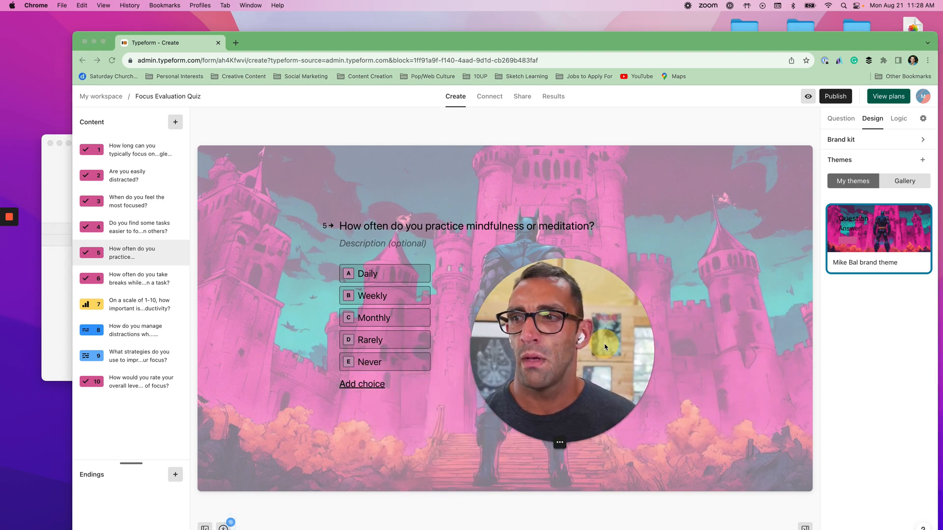
Revisit the form's integrations, return to the editor and open the form's results.
{"action": "left_click", "coordinate": [492, 99]}
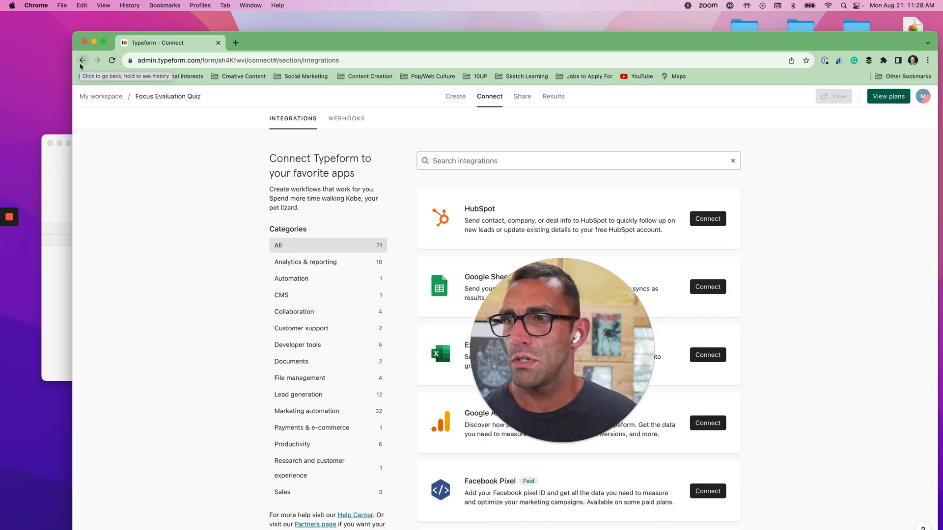
{"action": "left_click", "coordinate": [82, 60]}
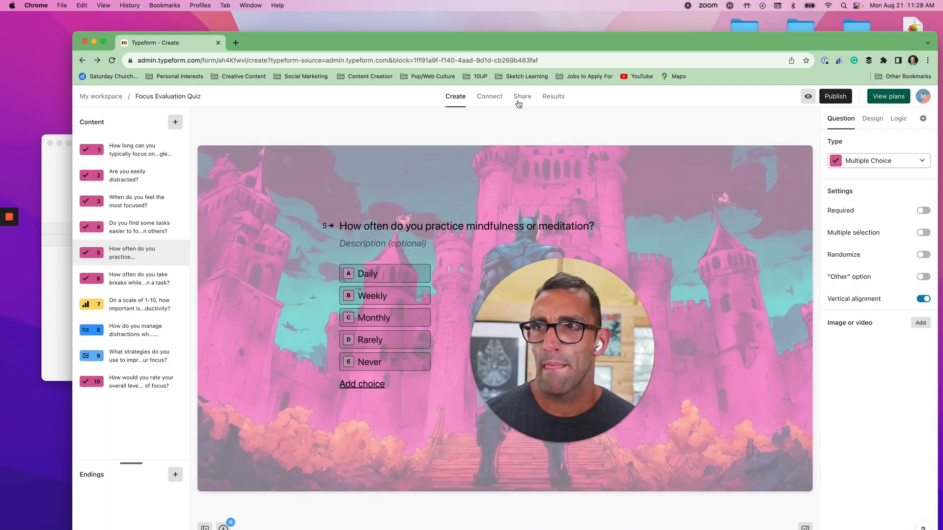
{"action": "left_click", "coordinate": [550, 104]}
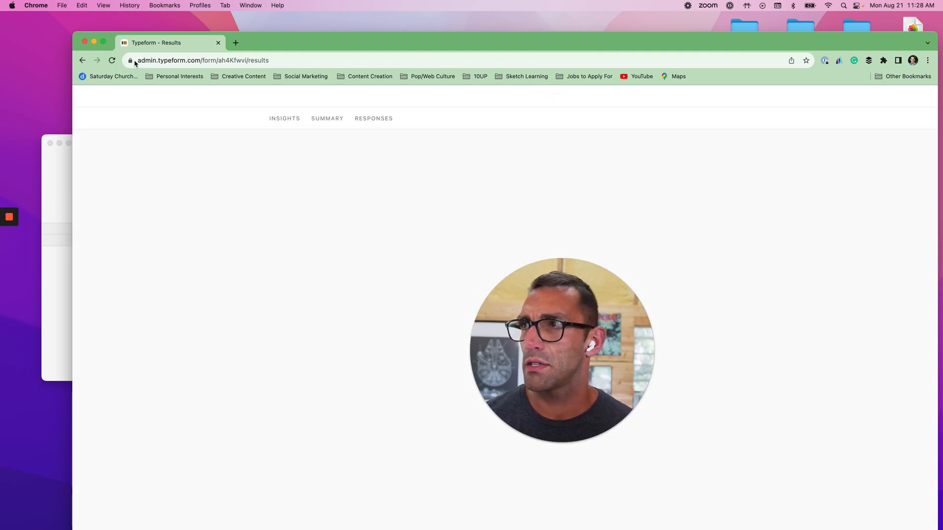
Publish the Focus Evaluation Quiz from the form editor and look at its custom link settings.
{"action": "left_click", "coordinate": [83, 61]}
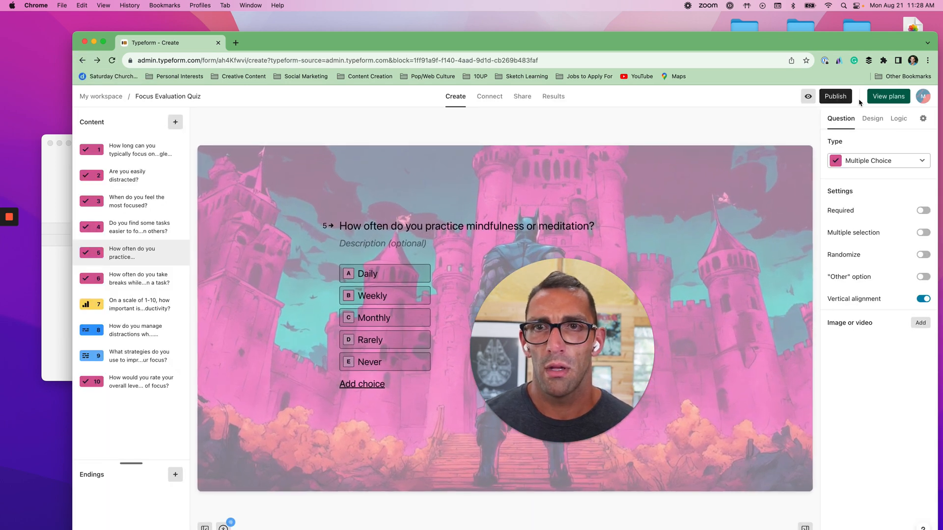
{"action": "left_click", "coordinate": [830, 98]}
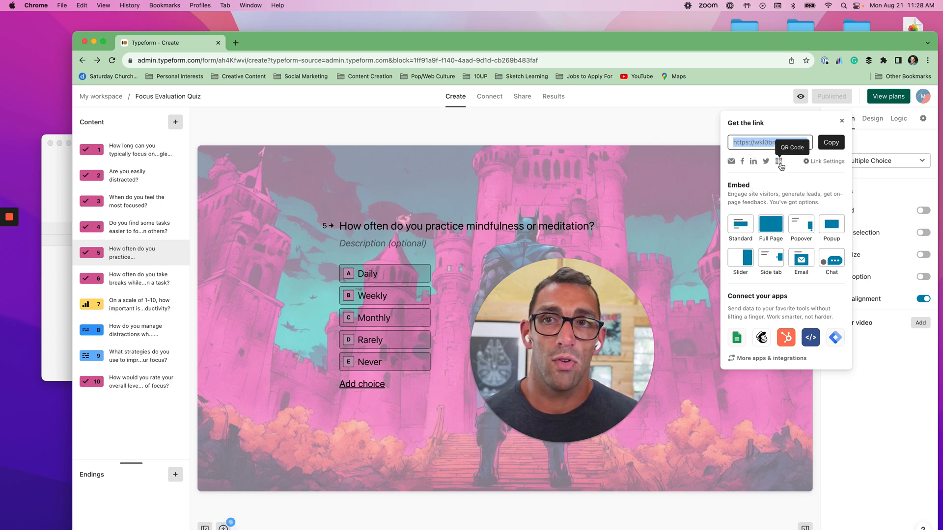
{"action": "left_click", "coordinate": [824, 164]}
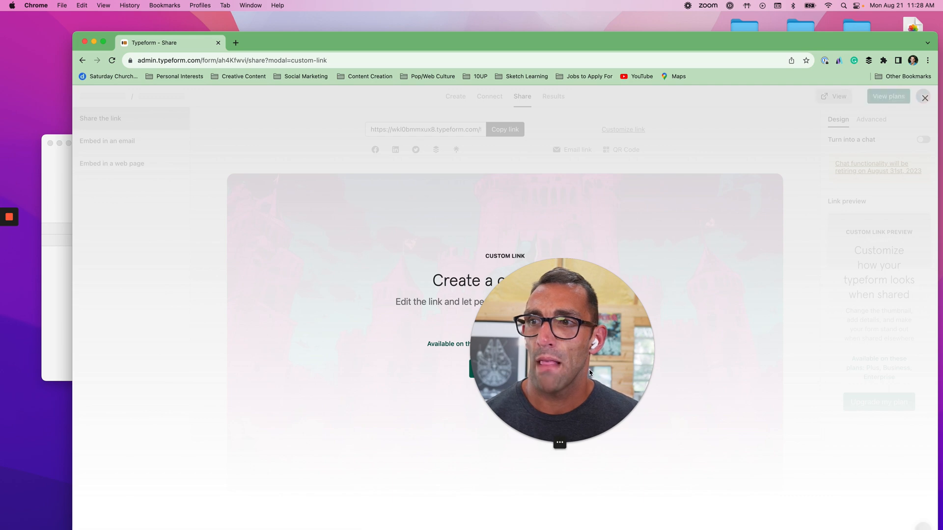
{"action": "left_click_drag", "start_coordinate": [571, 317], "coordinate": [768, 262]}
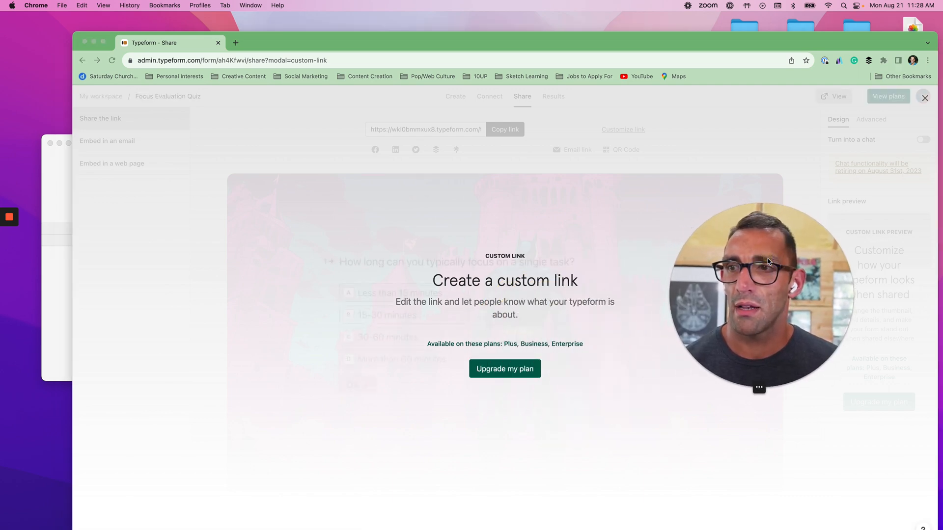
{"action": "left_click", "coordinate": [82, 60]}
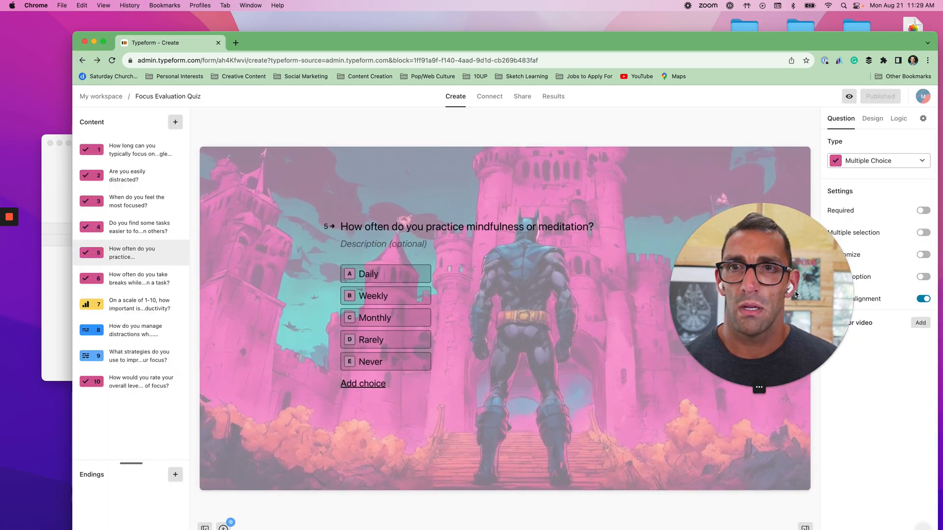
{"action": "left_click_drag", "start_coordinate": [795, 295], "coordinate": [543, 292]}
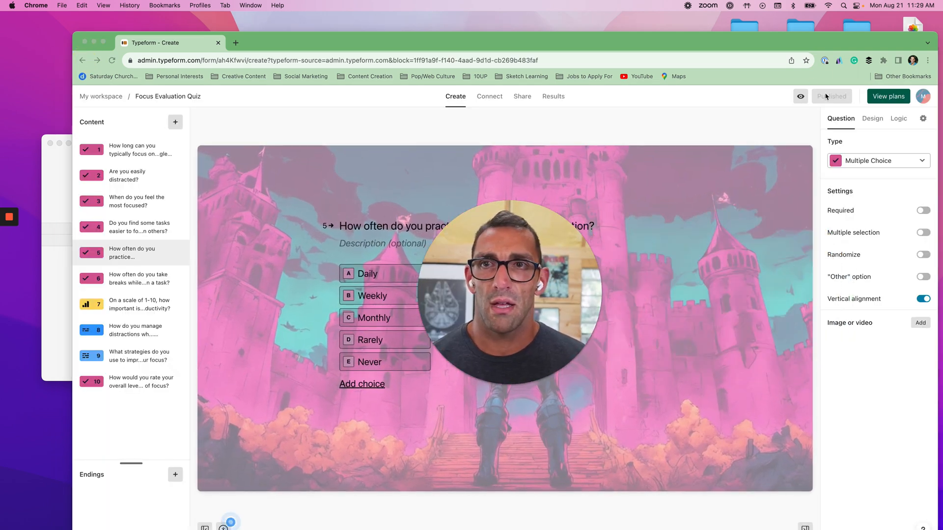
Open the quiz's sharing page and try out the Facebook, Buffer and email options for sharing its link.
{"action": "left_click", "coordinate": [524, 99]}
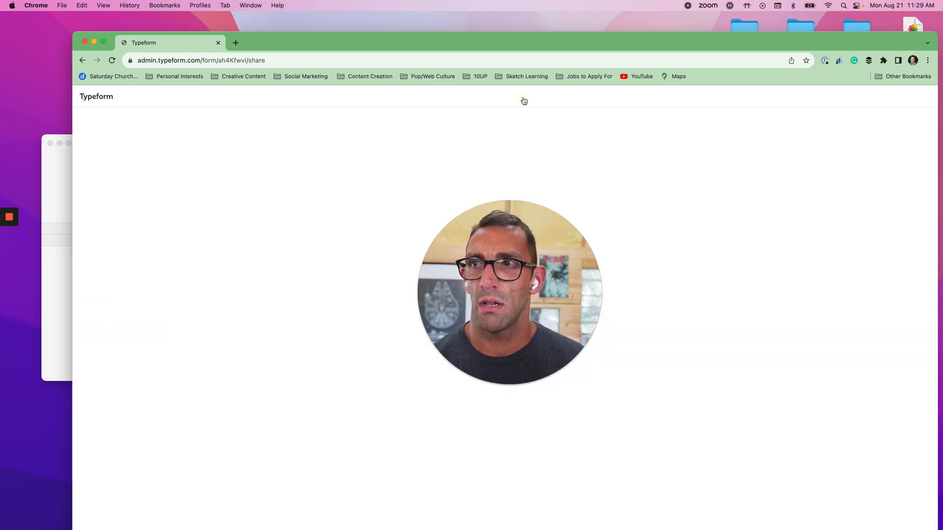
{"action": "left_click_drag", "start_coordinate": [506, 320], "coordinate": [650, 260]}
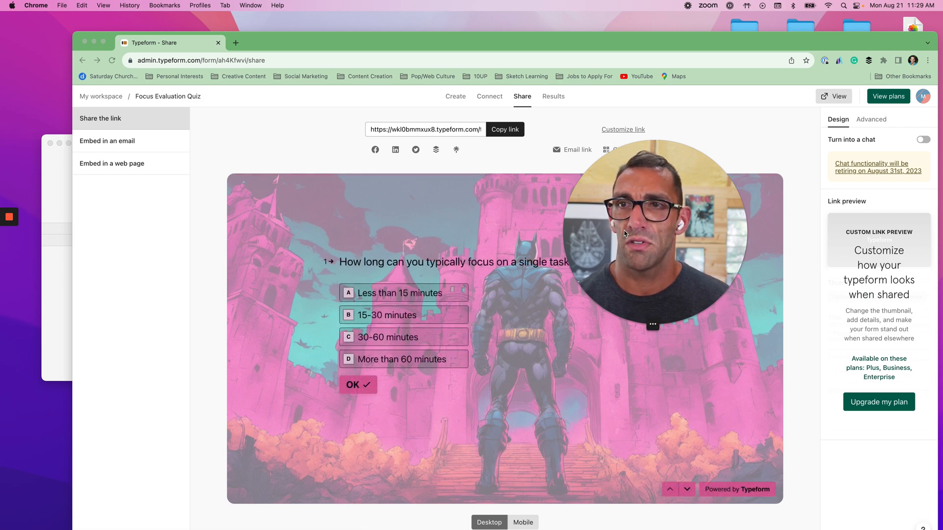
{"action": "left_click_drag", "start_coordinate": [633, 232], "coordinate": [759, 362]}
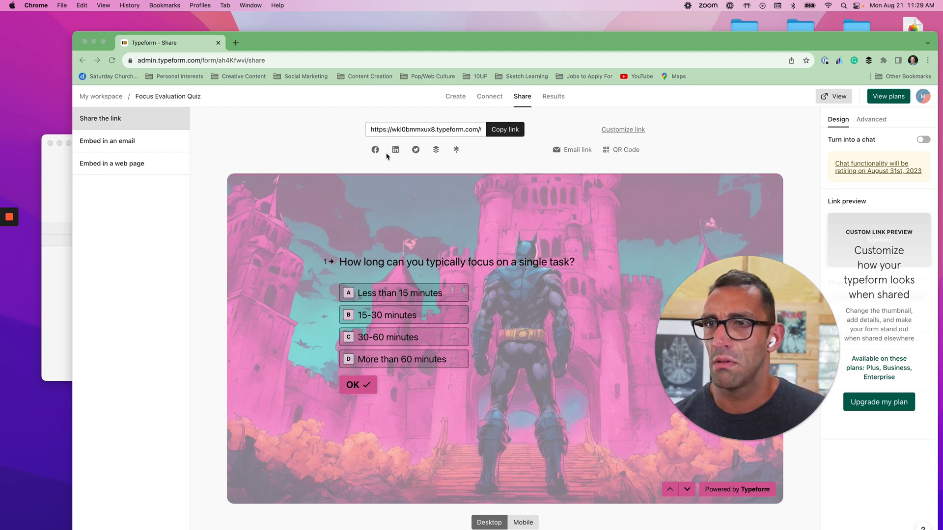
{"action": "left_click", "coordinate": [327, 160]}
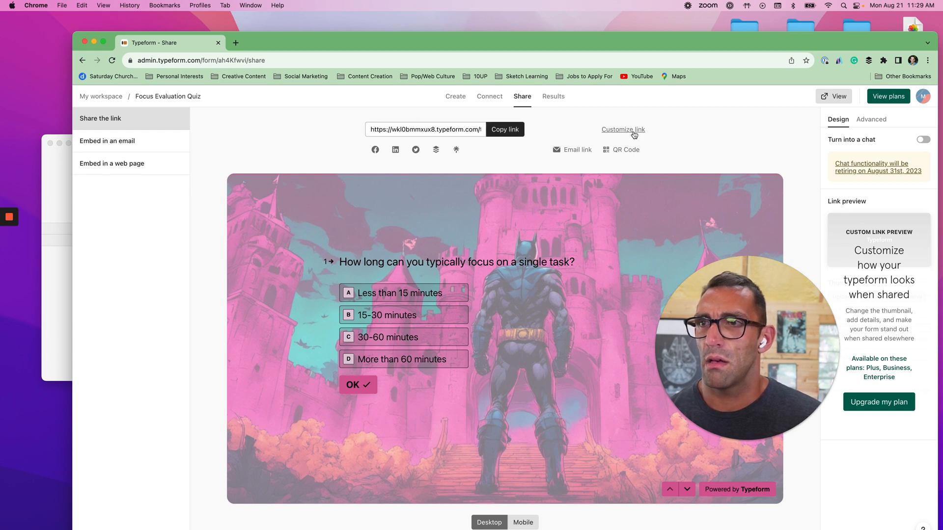
{"action": "left_click", "coordinate": [376, 150]}
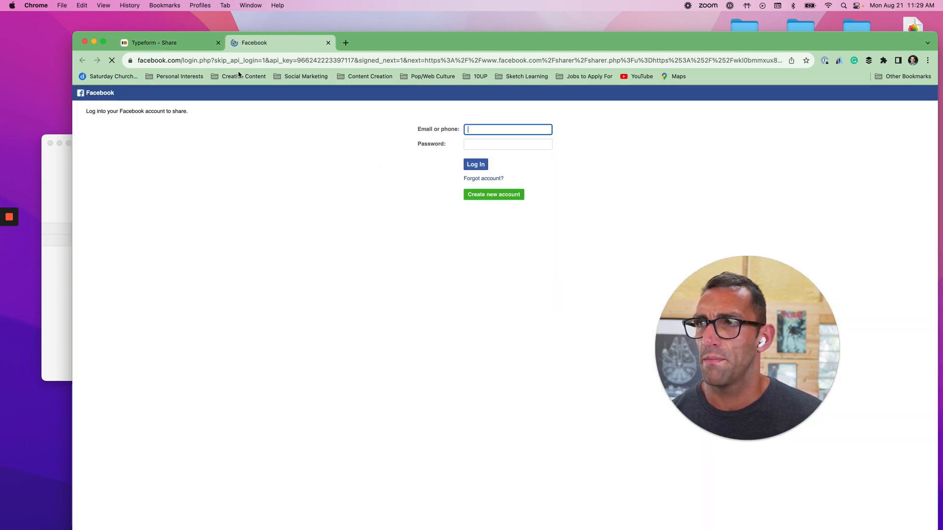
{"action": "left_click", "coordinate": [195, 46]}
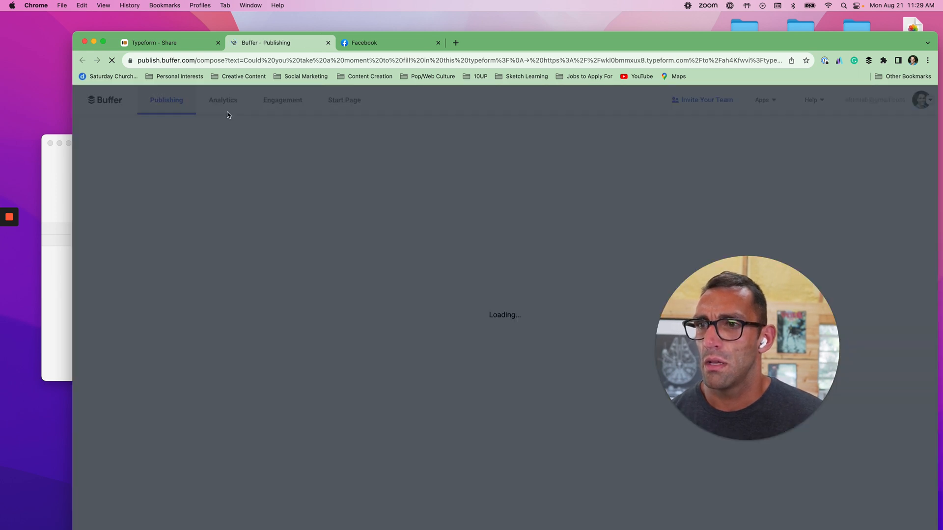
{"action": "left_click", "coordinate": [185, 48]}
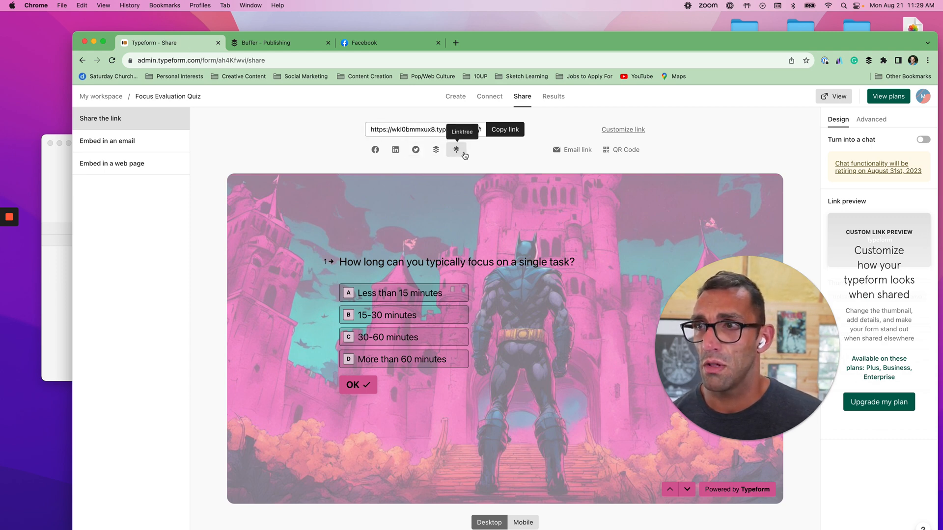
{"action": "left_click", "coordinate": [577, 154]}
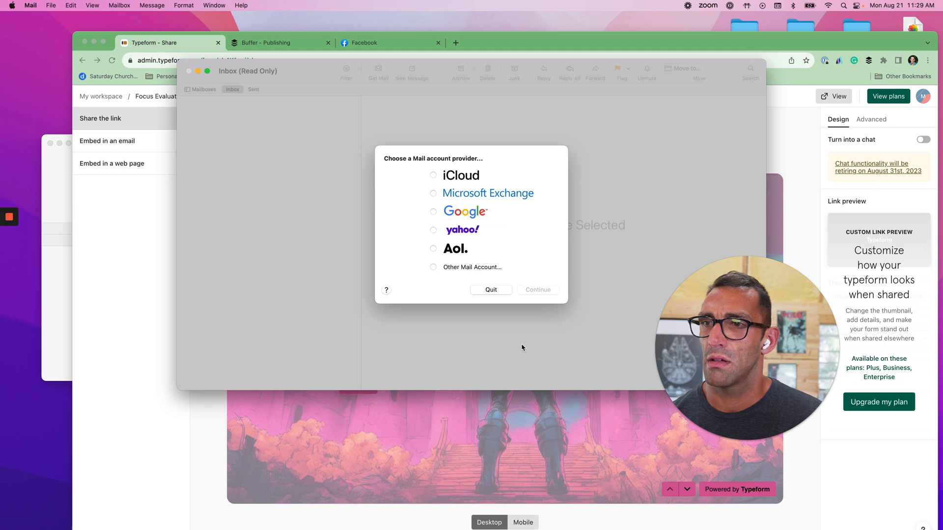
{"action": "left_click", "coordinate": [501, 292]}
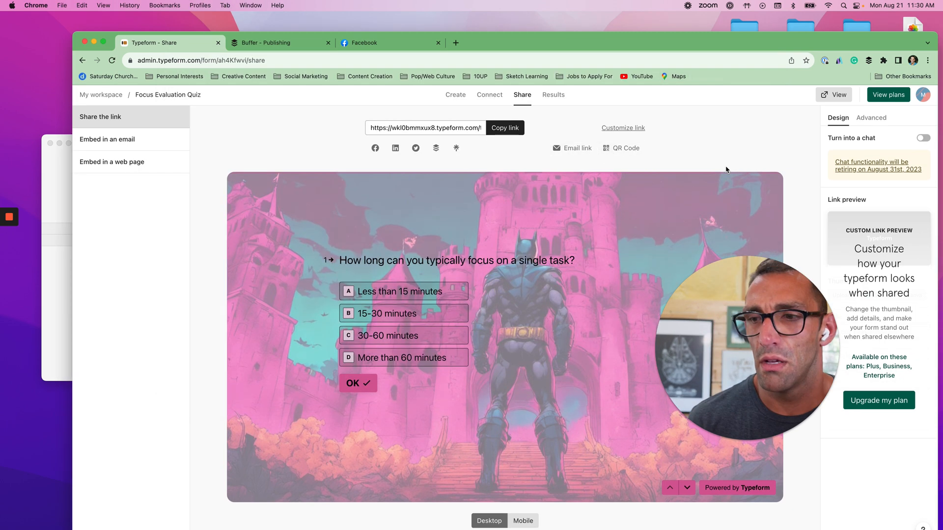
Preview the shared quiz in the mobile layout and switch back to the desktop layout.
{"action": "left_click", "coordinate": [523, 523]}
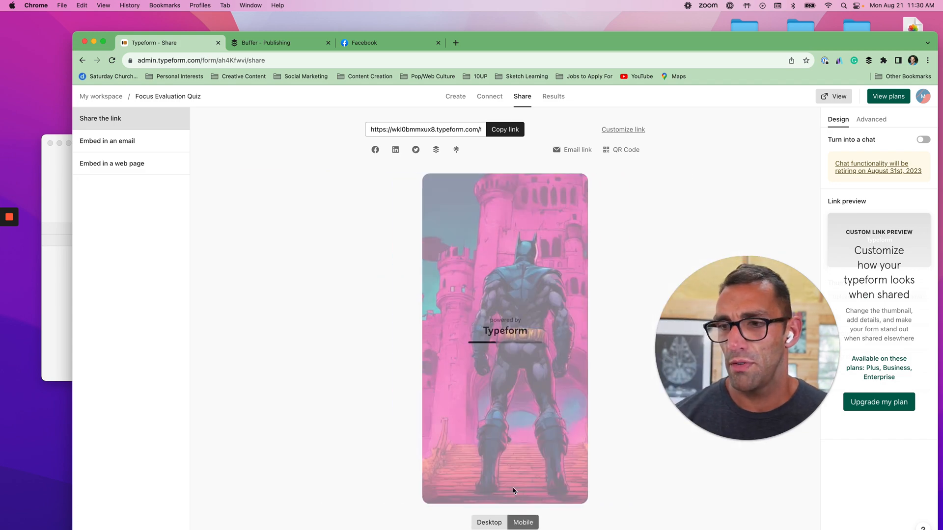
{"action": "mouse_move", "coordinate": [516, 38]}
{"action": "left_mouse_down"}
{"action": "mouse_move", "coordinate": [468, 25]}
{"action": "mouse_move", "coordinate": [510, 24]}
{"action": "left_mouse_up"}
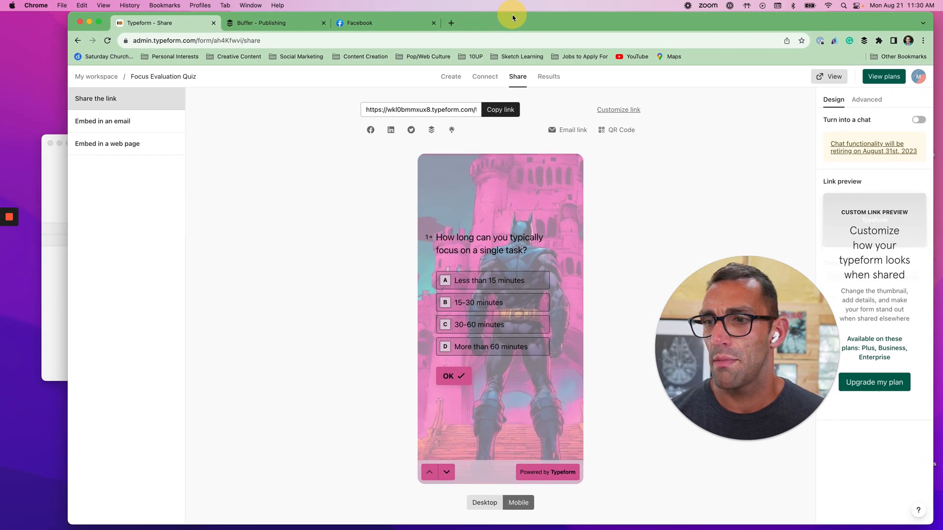
{"action": "left_click", "coordinate": [481, 509]}
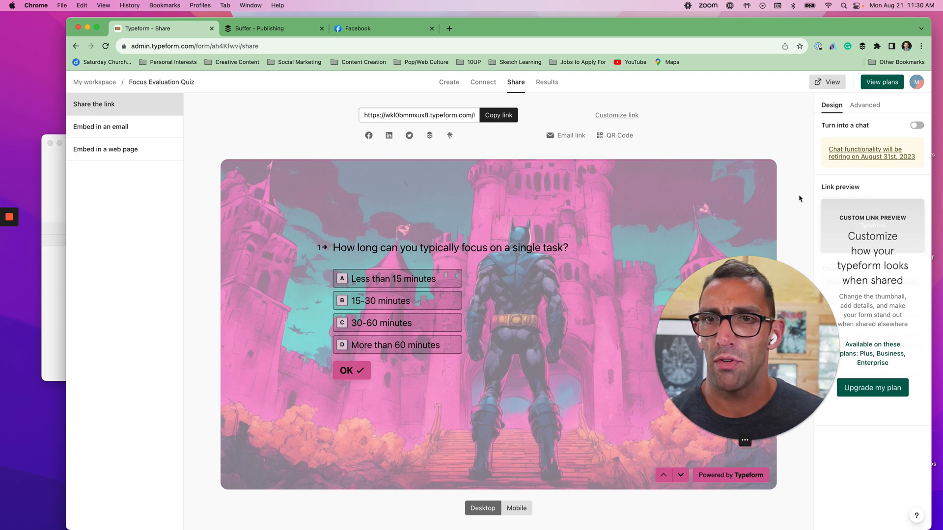
{"action": "left_click_drag", "start_coordinate": [834, 342], "coordinate": [787, 337]}
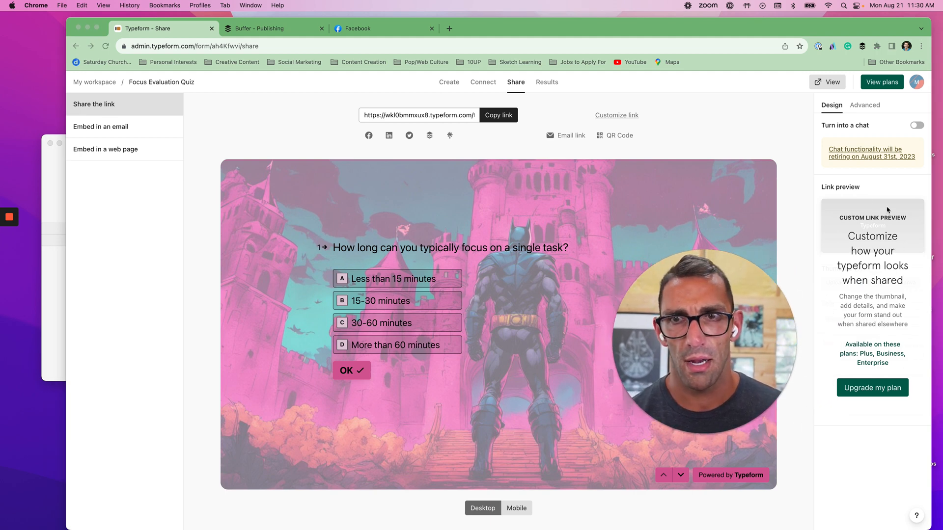
{"action": "left_click", "coordinate": [860, 195]}
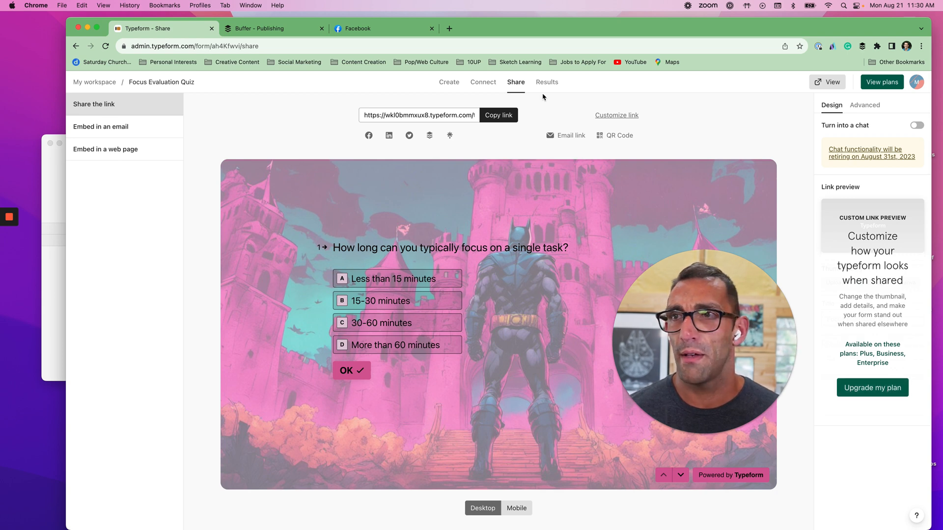
Go to My workspace, read the tip about the default list view and dismiss it.
{"action": "left_click", "coordinate": [101, 85]}
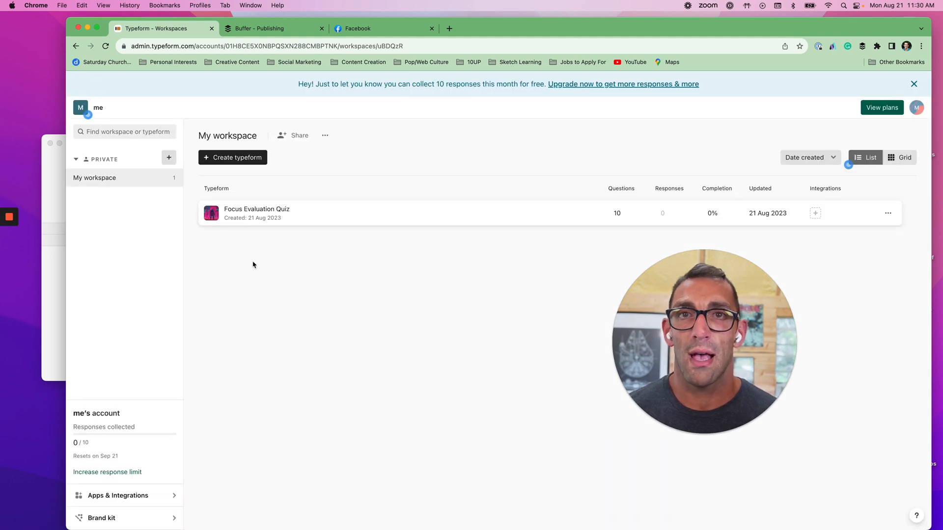
{"action": "left_click", "coordinate": [850, 168]}
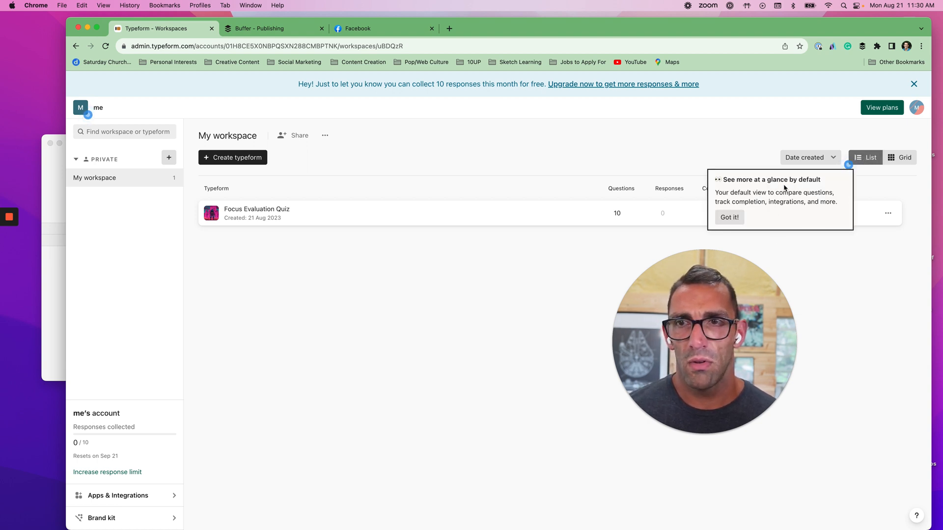
{"action": "left_click", "coordinate": [729, 217]}
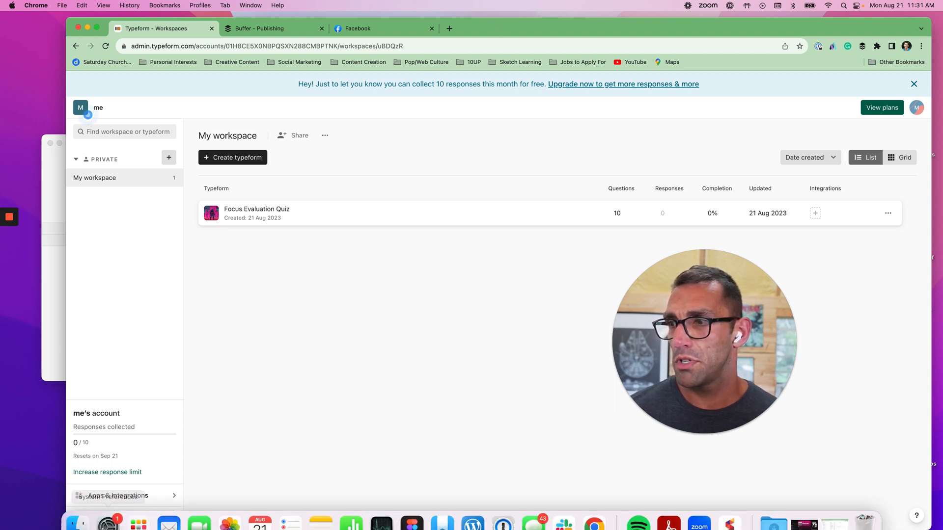
View the workspace's brand kit page and go back to the quiz's sharing page.
{"action": "left_click", "coordinate": [156, 518]}
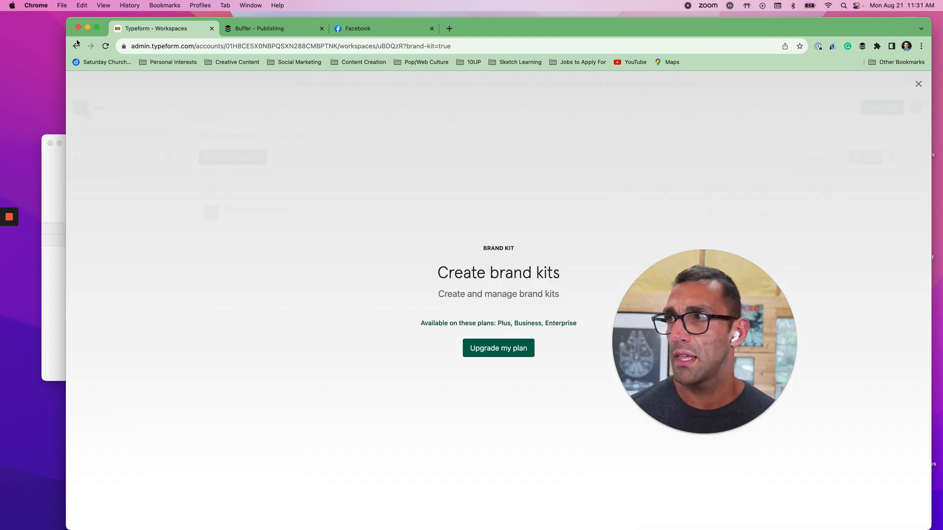
{"action": "left_click", "coordinate": [77, 46]}
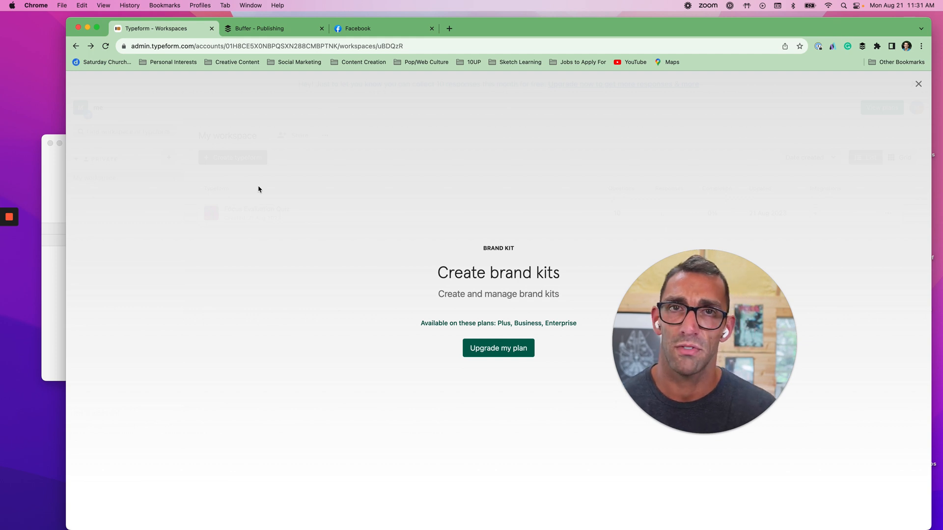
{"action": "left_click", "coordinate": [77, 46]}
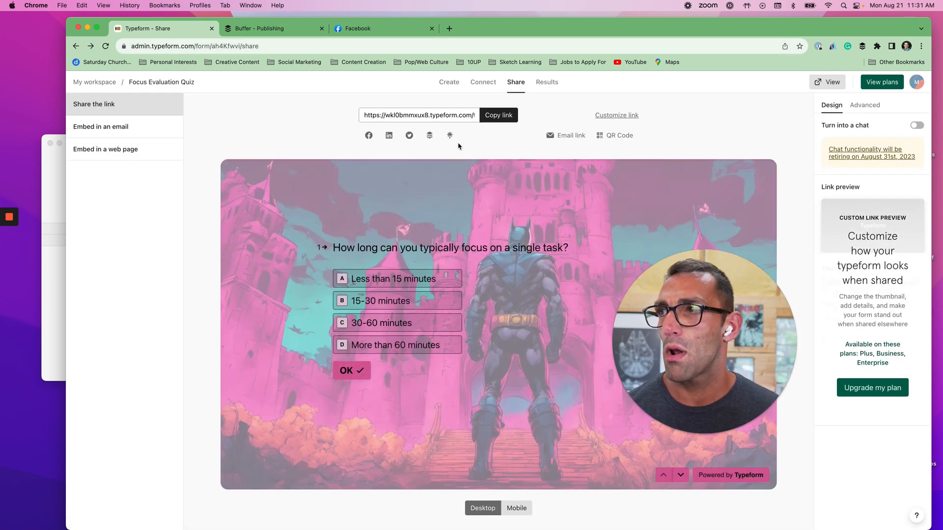
Show the forms in My workspace as a grid and open the Focus Evaluation Quiz for editing.
{"action": "left_click", "coordinate": [100, 87]}
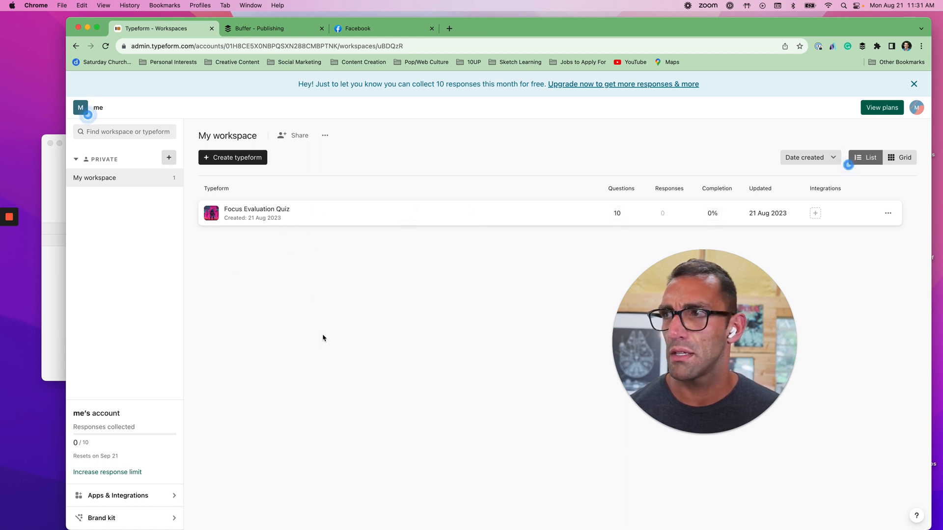
{"action": "left_click", "coordinate": [899, 163]}
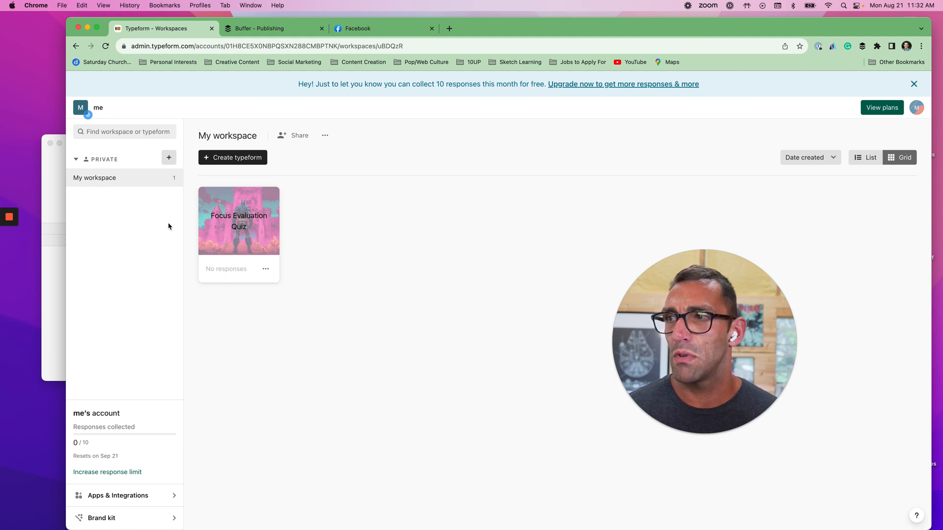
{"action": "left_click", "coordinate": [256, 200]}
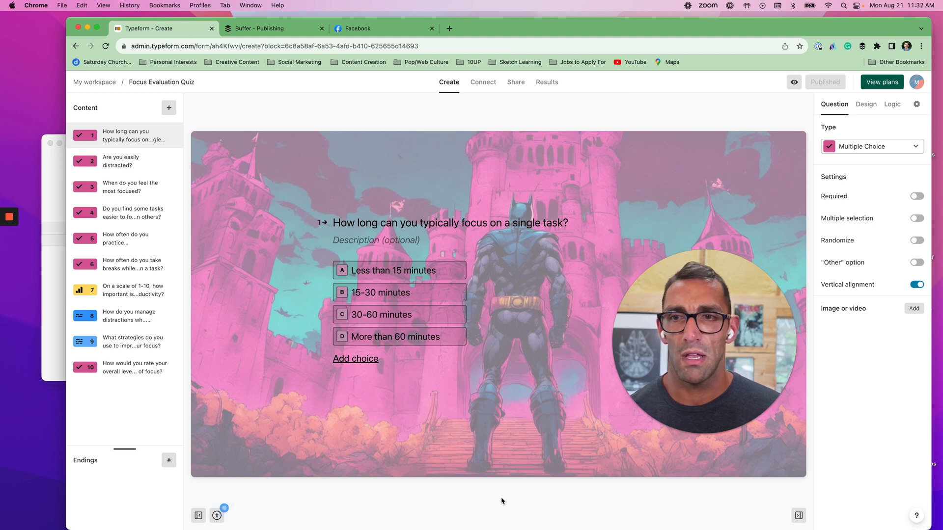
Dismiss the accessibility tip, review the quiz's accessibility check for color contrast and close it.
{"action": "left_click", "coordinate": [222, 512]}
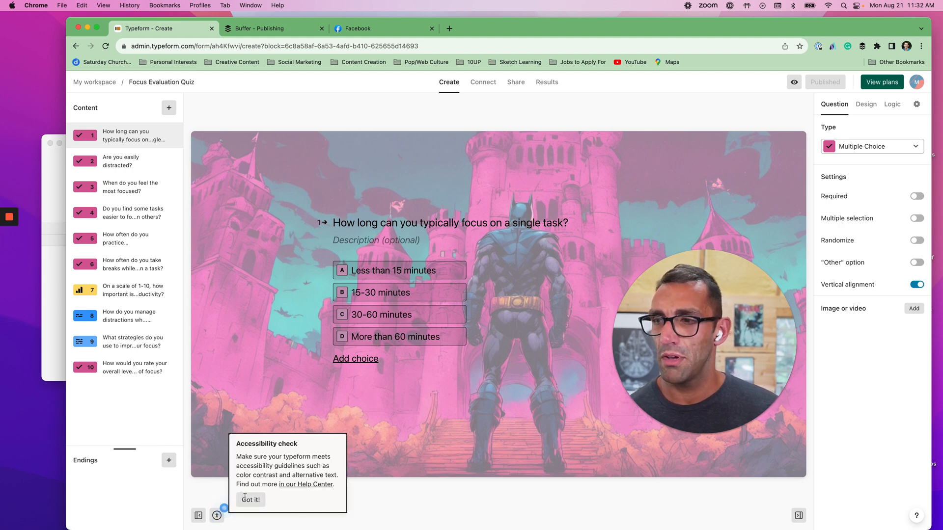
{"action": "mouse_move", "coordinate": [298, 527]}
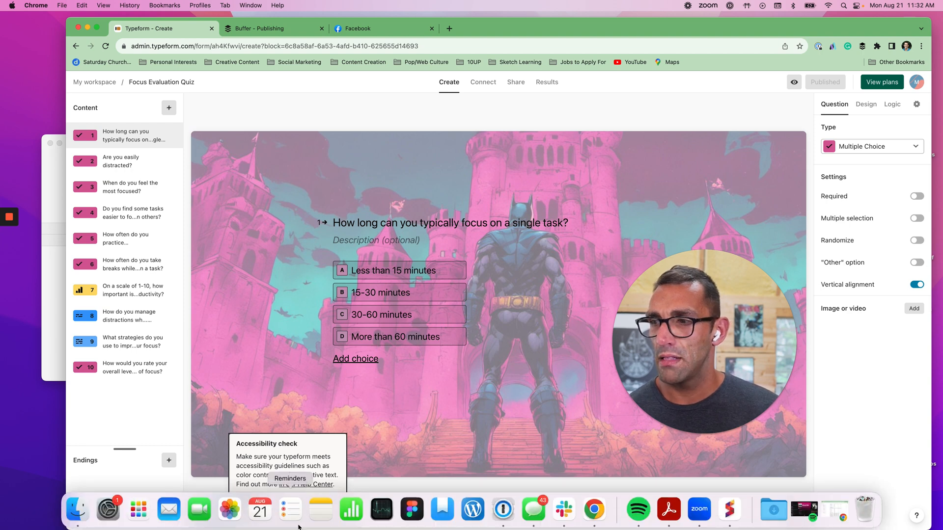
{"action": "left_click_drag", "start_coordinate": [472, 26], "coordinate": [468, 21]}
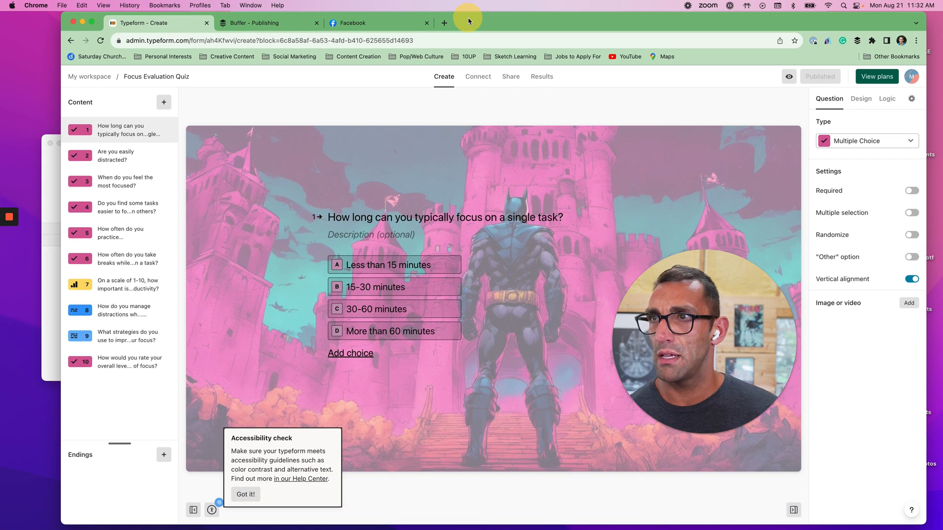
{"action": "left_click", "coordinate": [245, 495]}
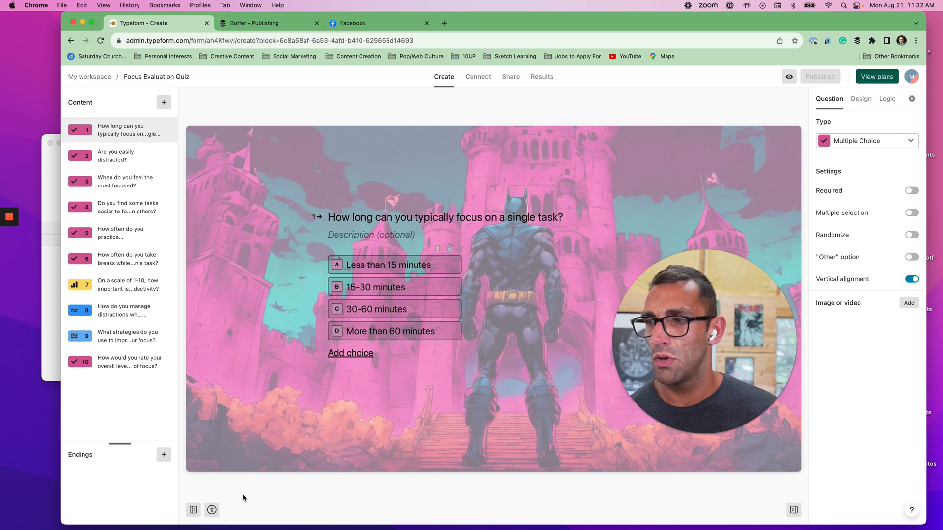
{"action": "left_click", "coordinate": [211, 510]}
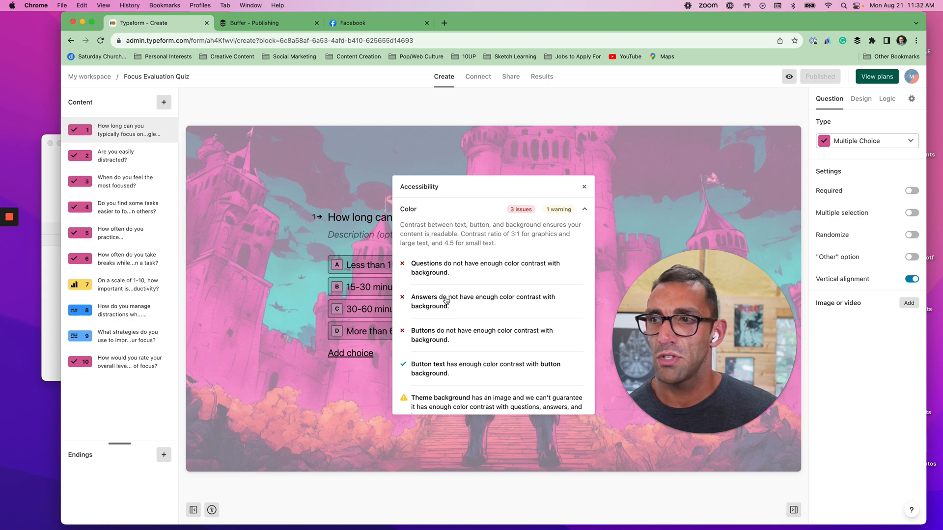
{"action": "left_click", "coordinate": [584, 187]}
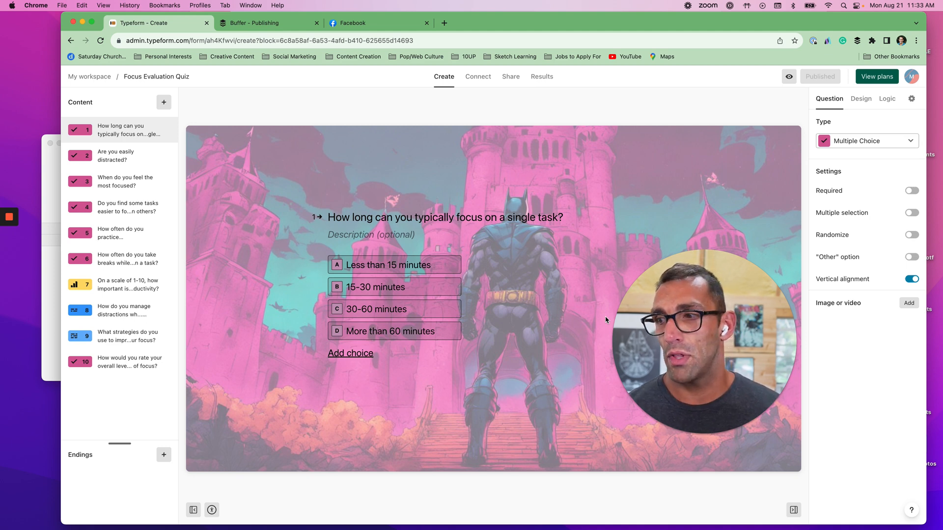
Hide the quiz's question list, view the accessibility check again and close it.
{"action": "left_click", "coordinate": [194, 510]}
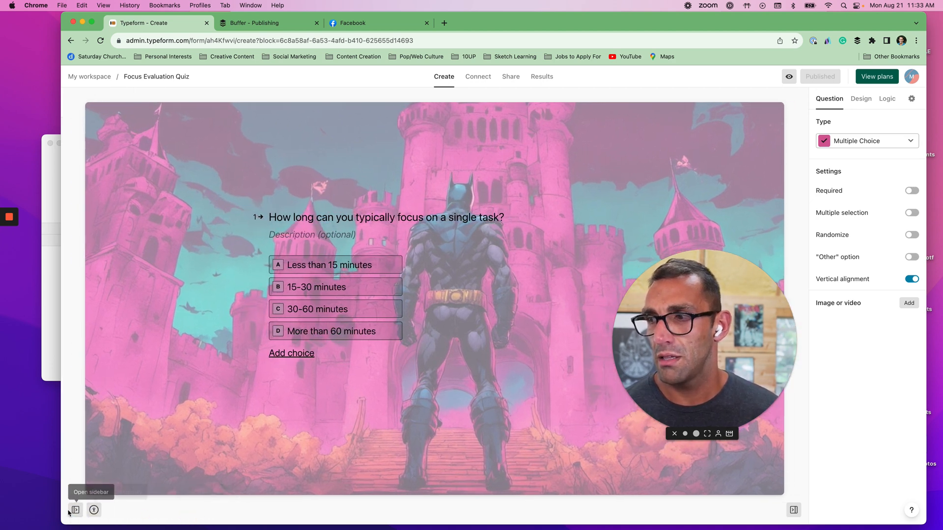
{"action": "left_click", "coordinate": [93, 511]}
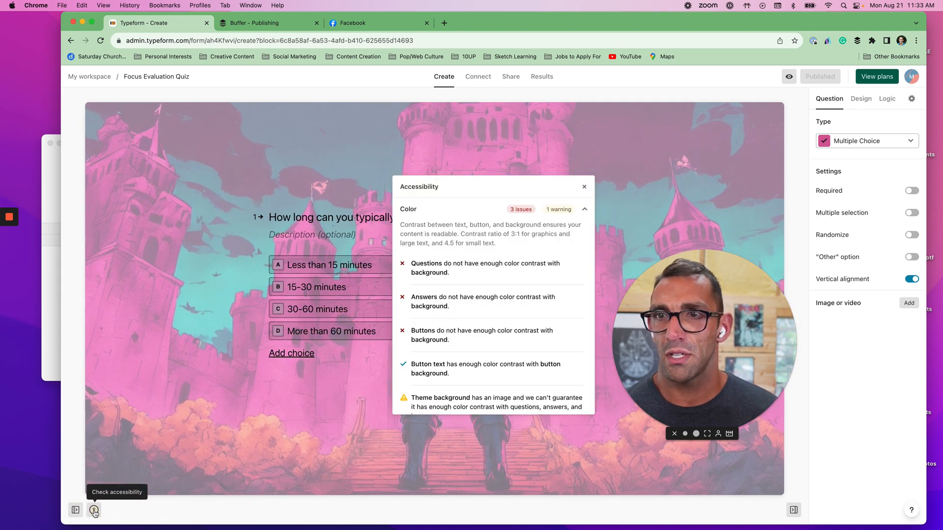
{"action": "left_click", "coordinate": [584, 187]}
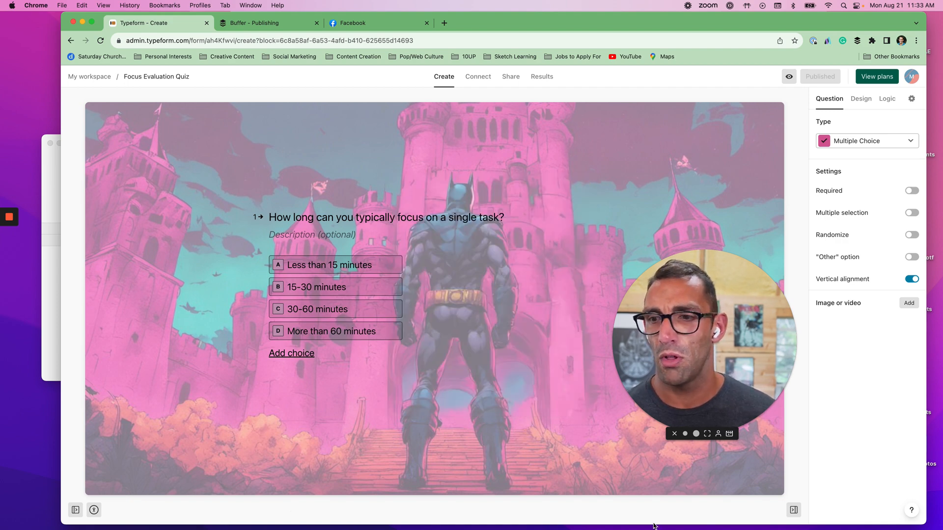
Shorten the browser window to test how the quiz canvas scales, restore its height and show the question list again.
{"action": "left_click_drag", "start_coordinate": [653, 524], "coordinate": [620, 403]}
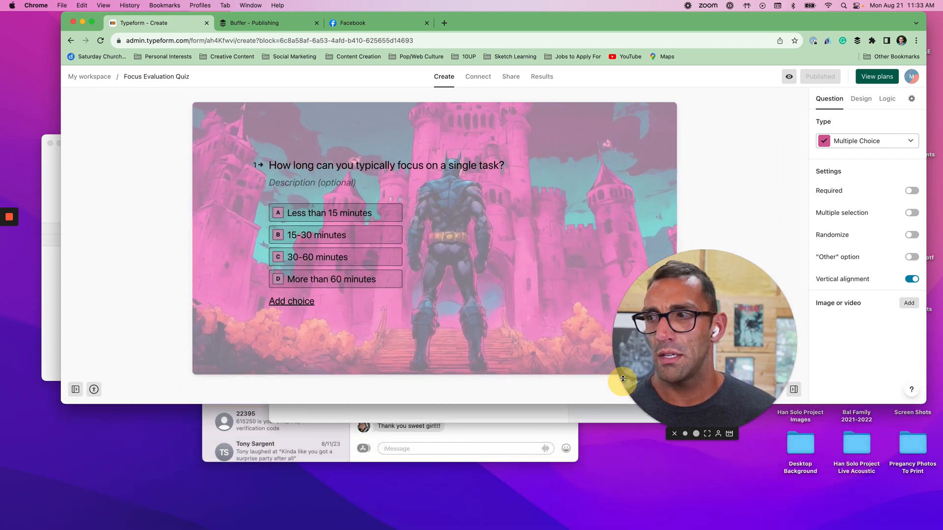
{"action": "left_click_drag", "start_coordinate": [623, 448], "coordinate": [628, 522]}
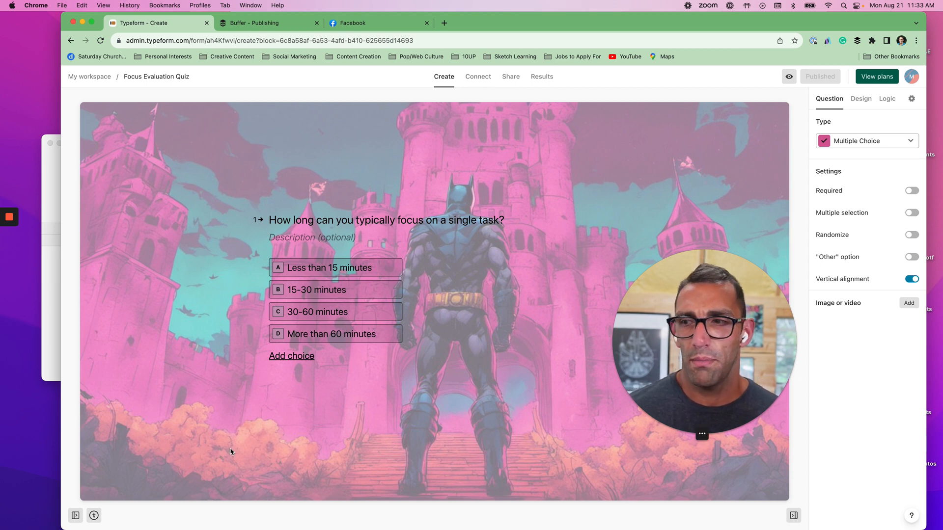
{"action": "left_click", "coordinate": [76, 518]}
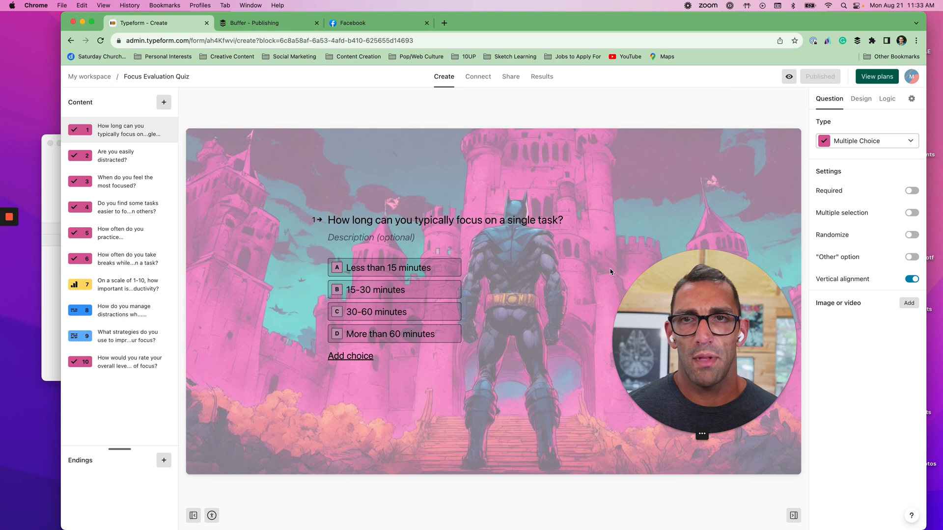
Read and dismiss the Letters on answers and Autosave progress tips in the quiz settings, and collapse the settings sidebar.
{"action": "left_click", "coordinate": [911, 99]}
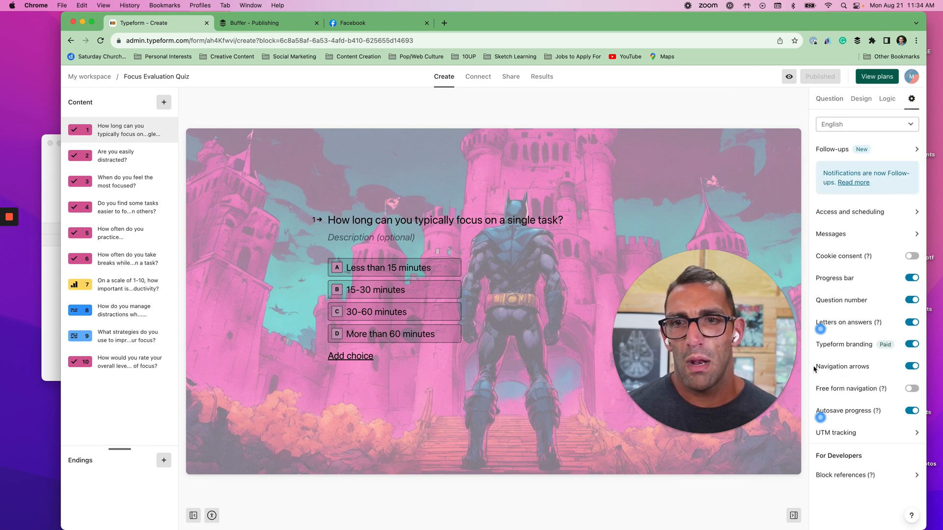
{"action": "left_click", "coordinate": [821, 329]}
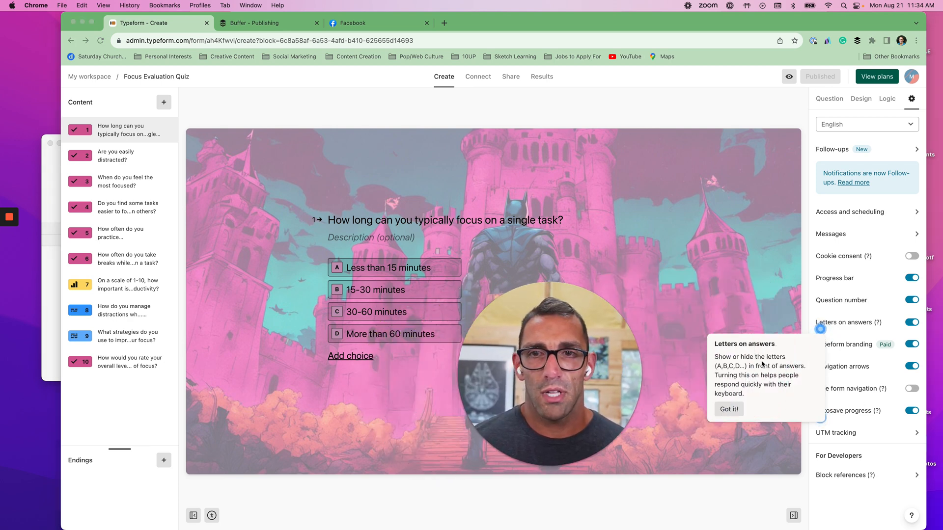
{"action": "left_click", "coordinate": [728, 412]}
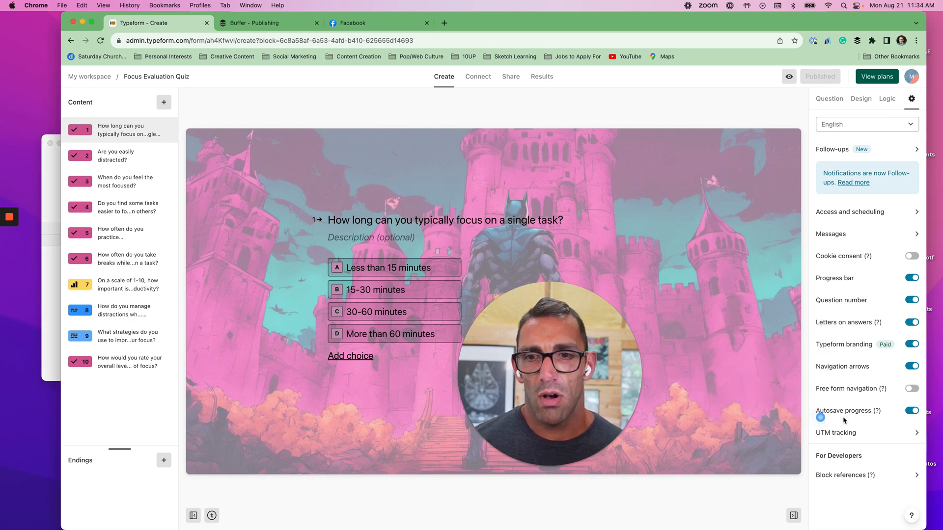
{"action": "left_click", "coordinate": [820, 419]}
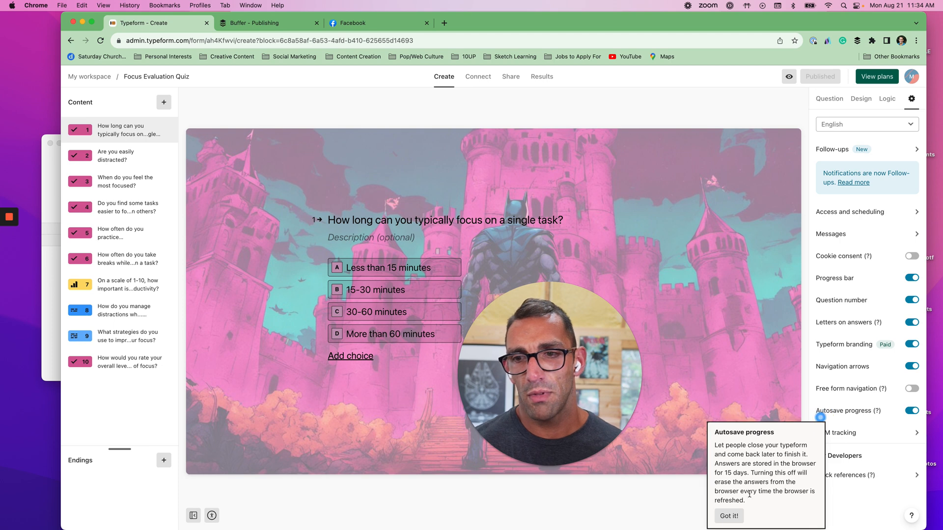
{"action": "left_click", "coordinate": [729, 516]}
{"action": "mouse_move", "coordinate": [879, 348]}
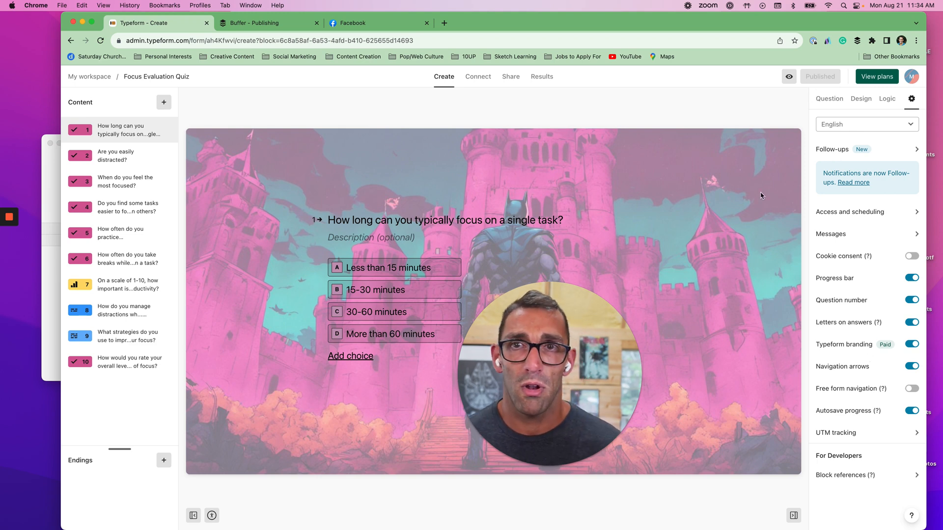
{"action": "left_click", "coordinate": [794, 515]}
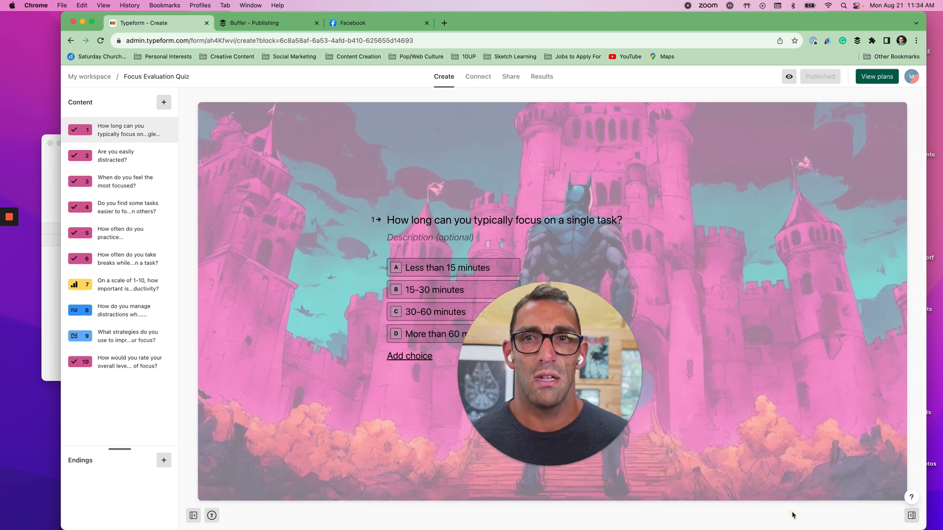